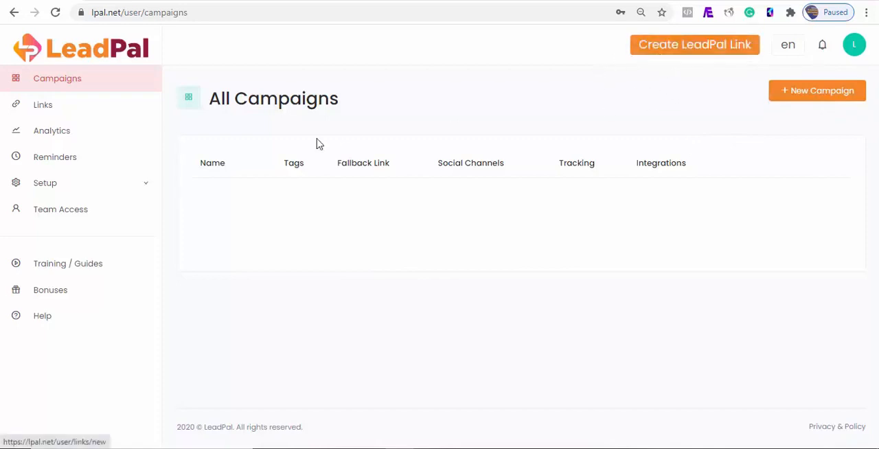
# - Look over the Analytics page and the domain selector on the Reminders page
pyautogui.click(48, 137)
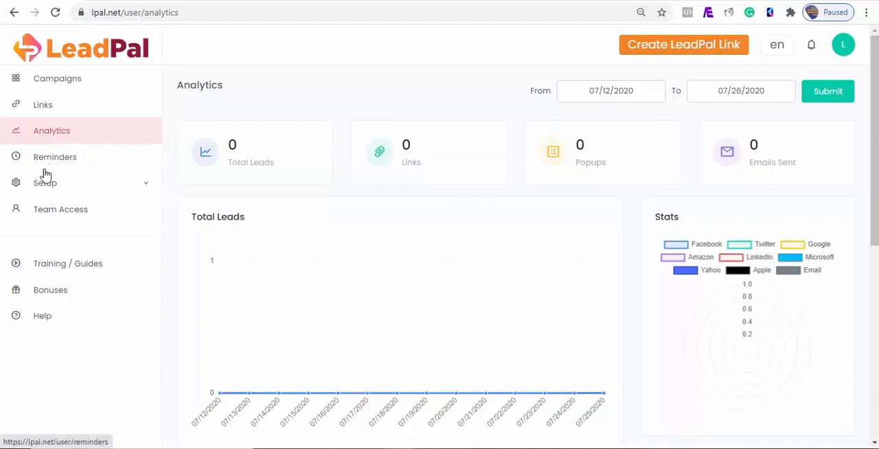
pyautogui.click(67, 165)
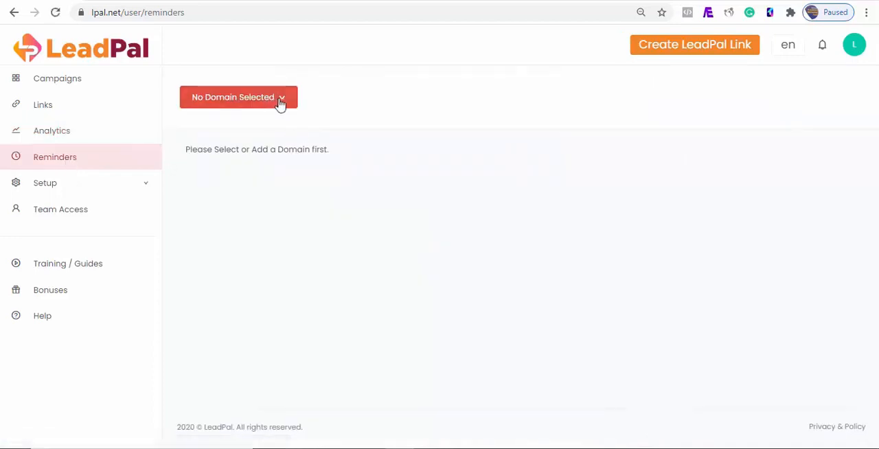
pyautogui.click(280, 102)
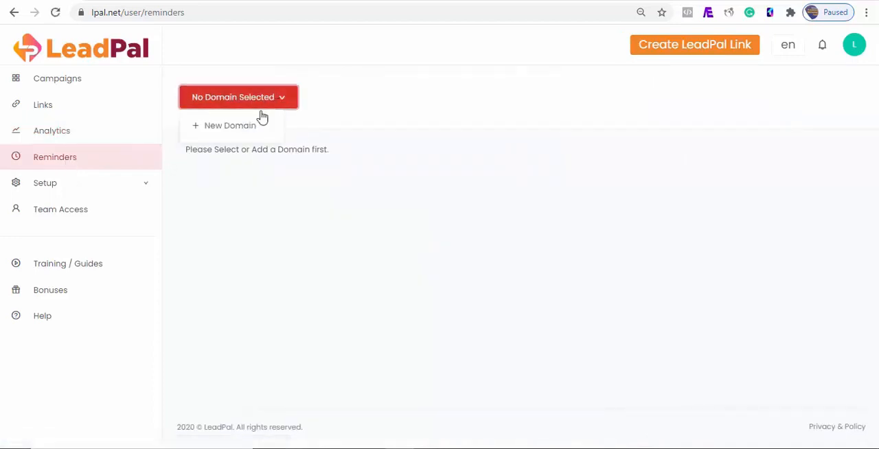
# - Begin a new integration in the Setup section and set its type to AWeber
pyautogui.click(148, 193)
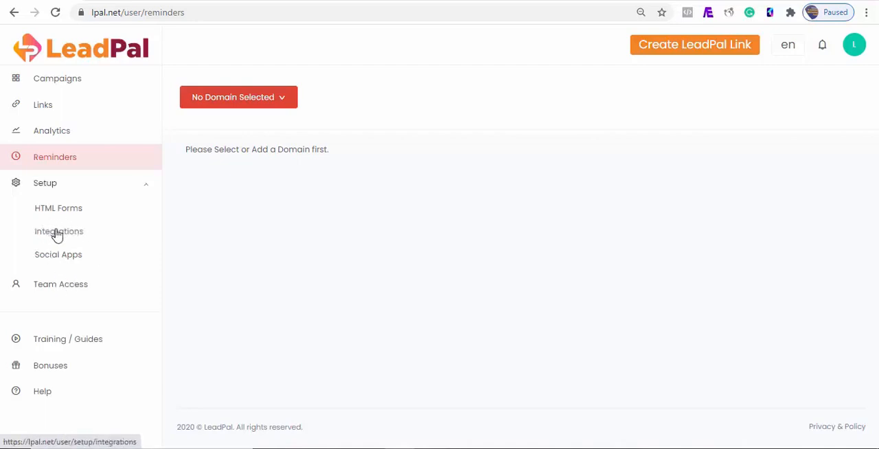
pyautogui.click(58, 233)
pyautogui.click(796, 91)
pyautogui.click(326, 135)
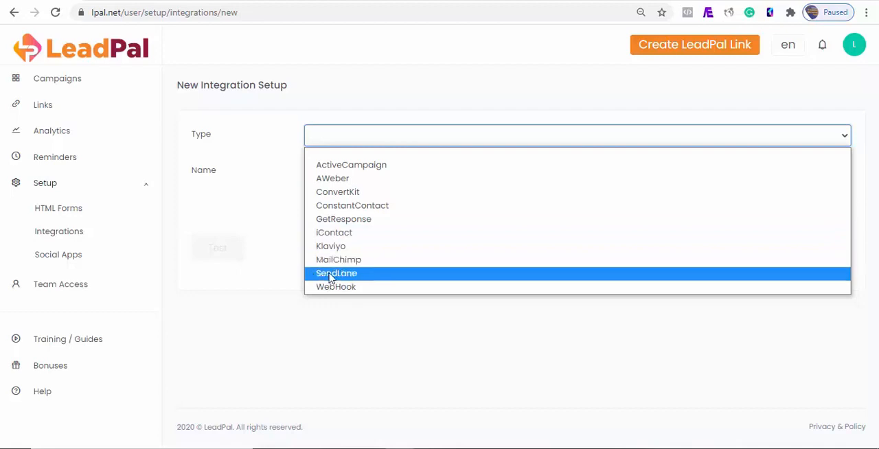
pyautogui.click(324, 179)
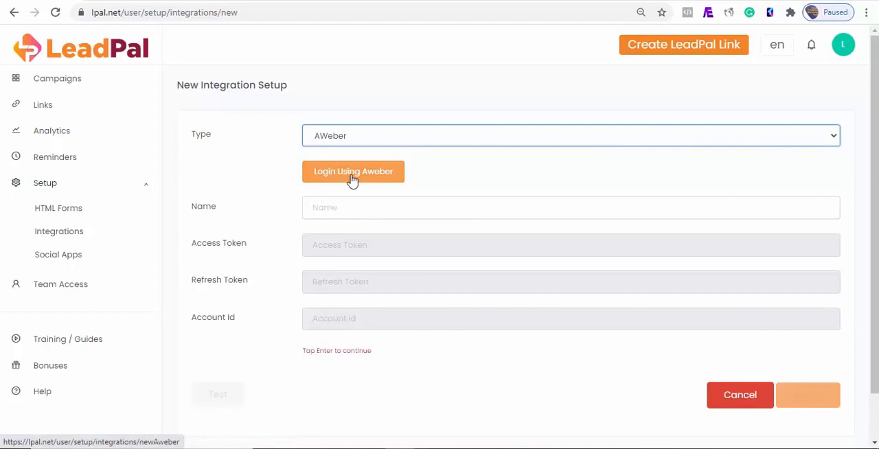
# - Connect the AWeber account by allowing leadpal access with the prefilled login
pyautogui.click(352, 175)
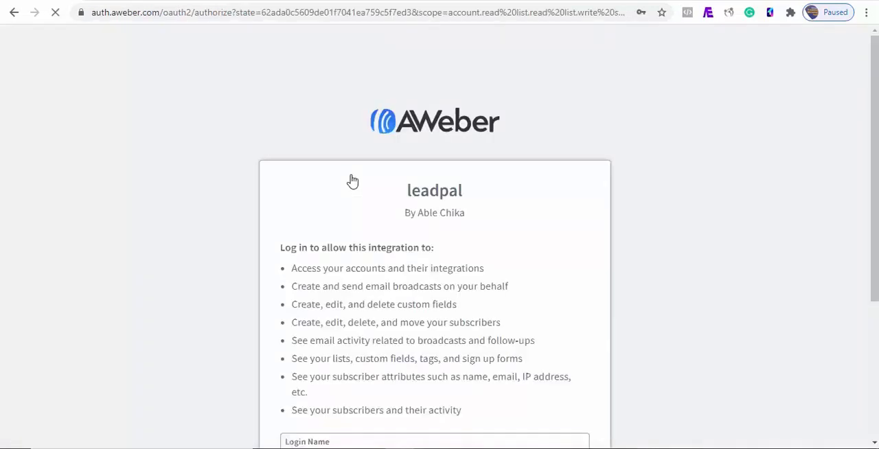
pyautogui.scroll(-2, 787, 204)
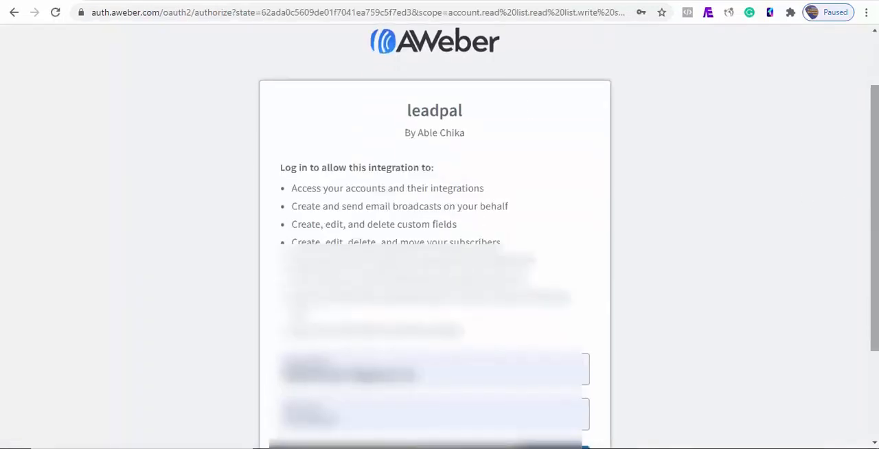
pyautogui.scroll(-1, 563, 392)
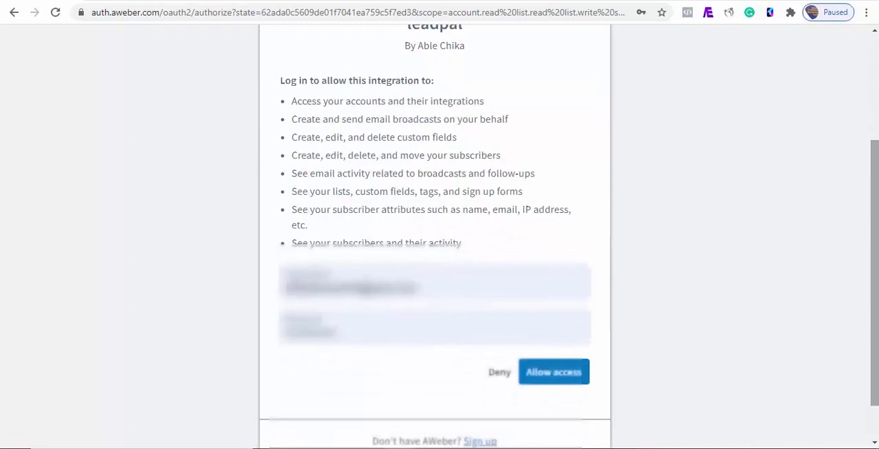
pyautogui.click(553, 376)
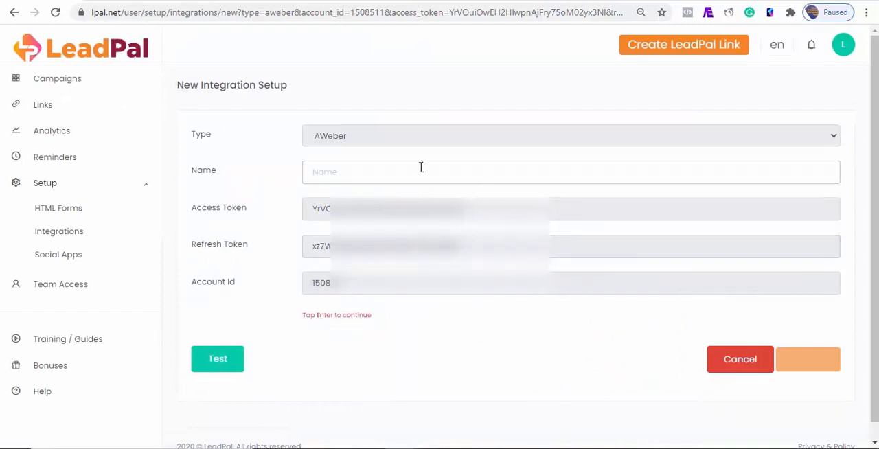
# - Test the AWeber connection and create the integration with the name Aweber
pyautogui.click(228, 362)
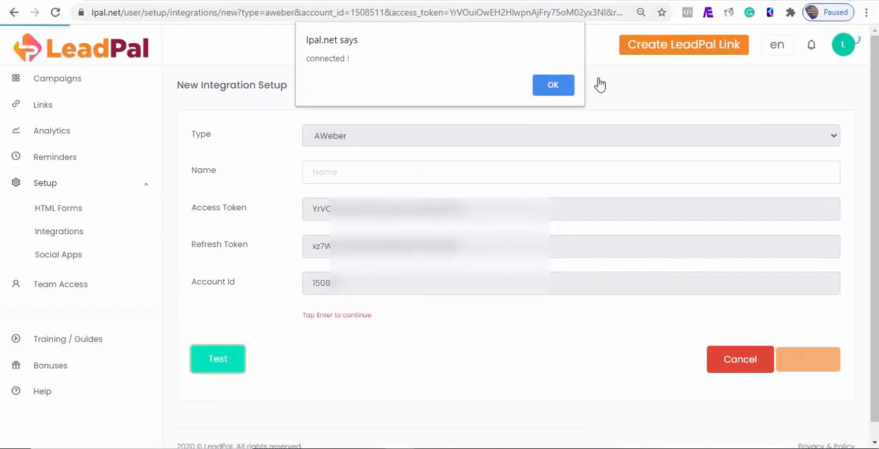
pyautogui.click(553, 87)
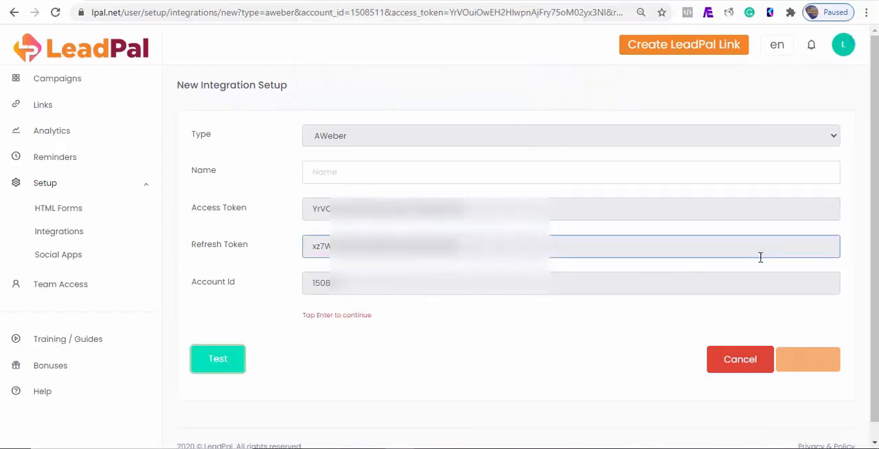
pyautogui.click(368, 177)
pyautogui.click(324, 291)
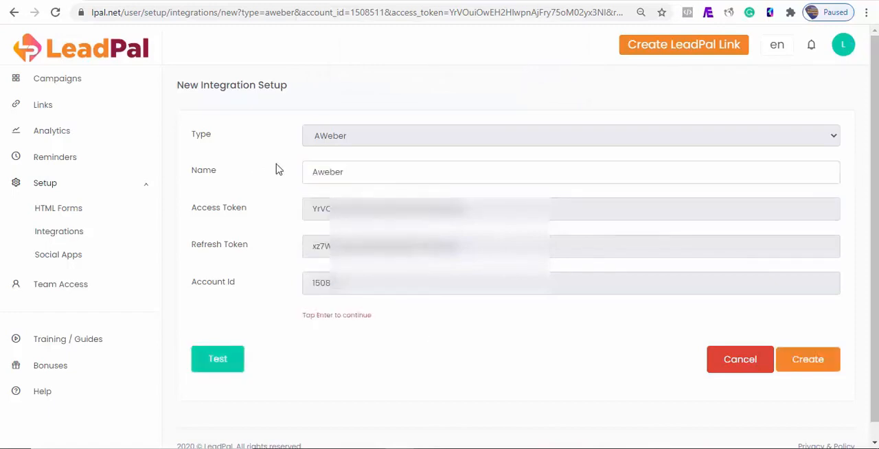
pyautogui.click(828, 371)
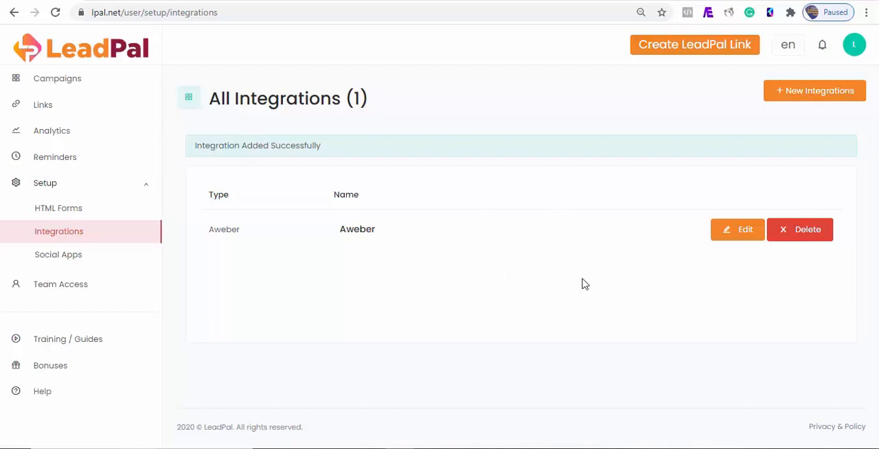
# - Review the campaigns page and the list of integrations under Setup
pyautogui.click(61, 83)
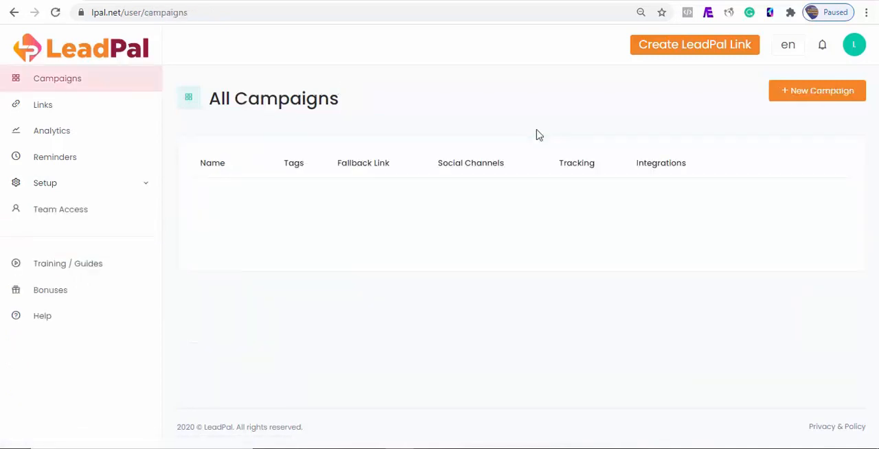
pyautogui.click(116, 2)
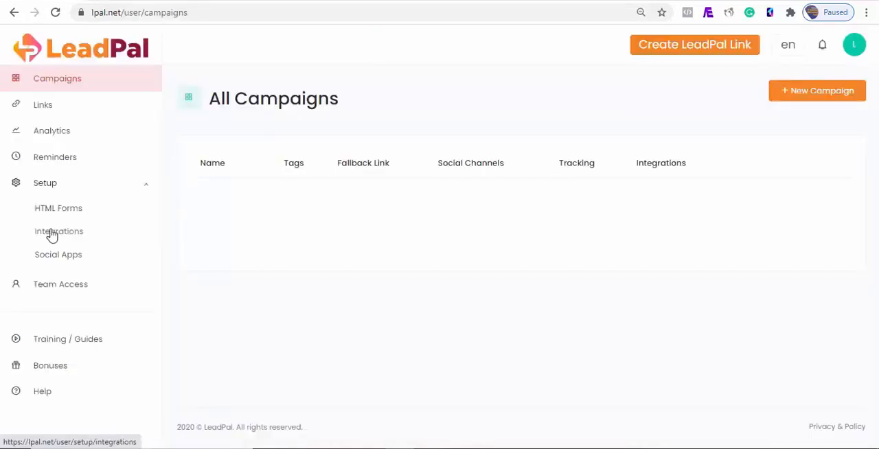
pyautogui.click(53, 235)
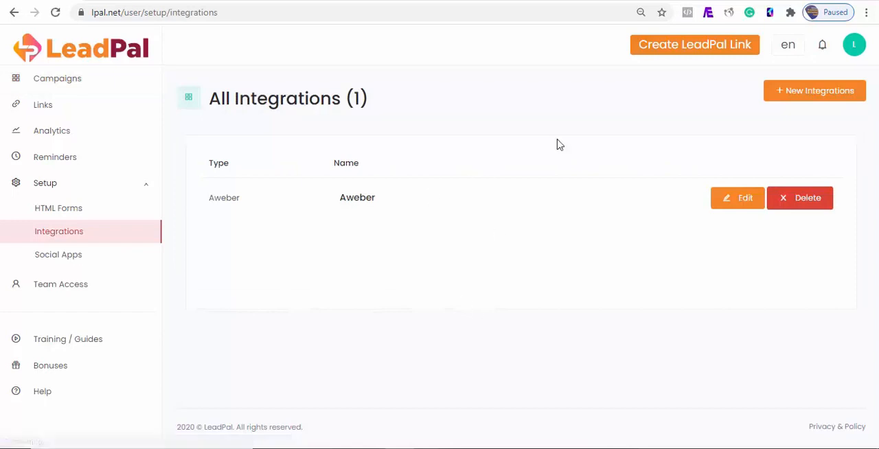
# - Open a blank new HTML form and examine its Name, Code and Auto Submit fields
pyautogui.click(68, 217)
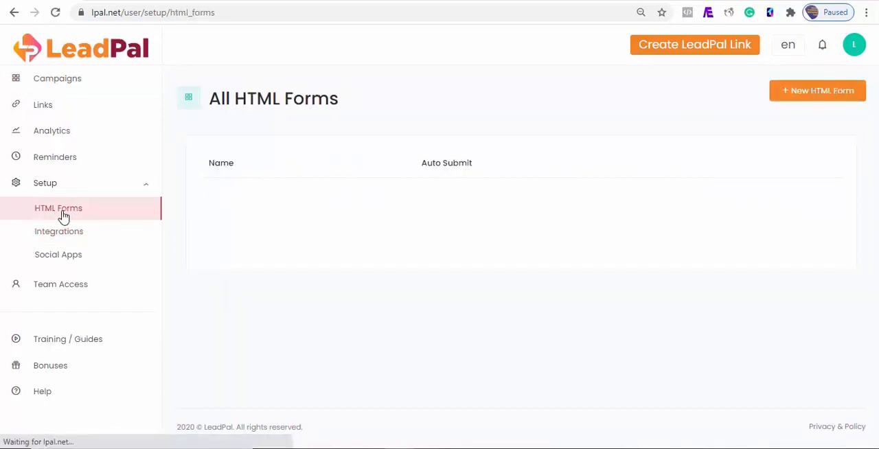
pyautogui.click(814, 90)
pyautogui.click(412, 132)
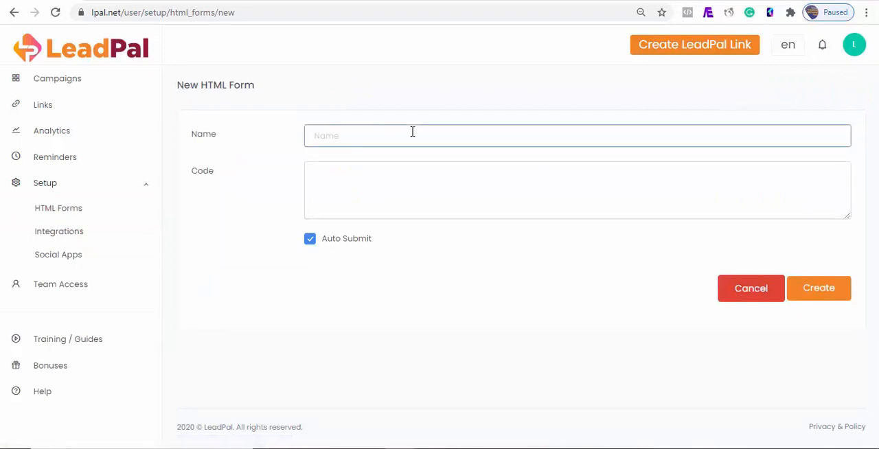
pyautogui.click(368, 213)
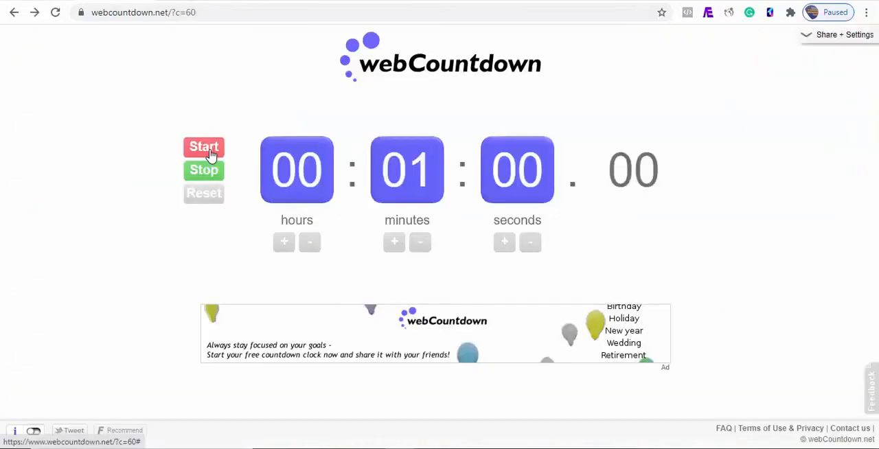
# - Start the 60-second timer on webCountdown and begin a new LeadPal campaign named test
pyautogui.click(192, 150)
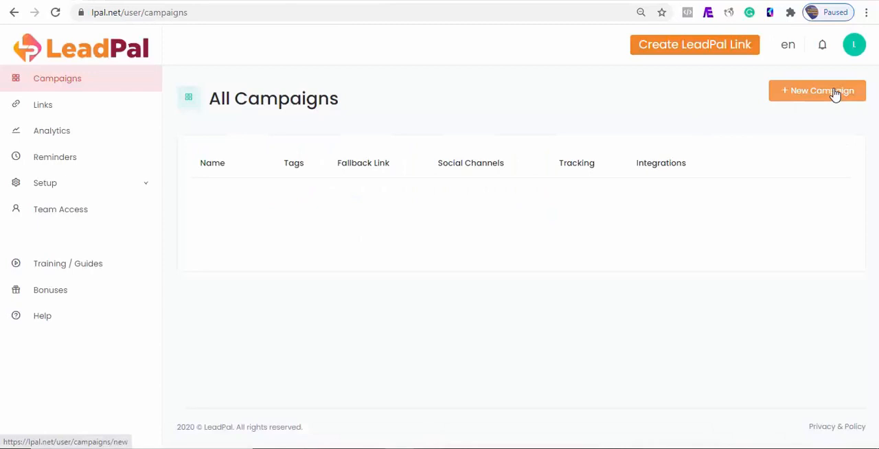
pyautogui.click(836, 97)
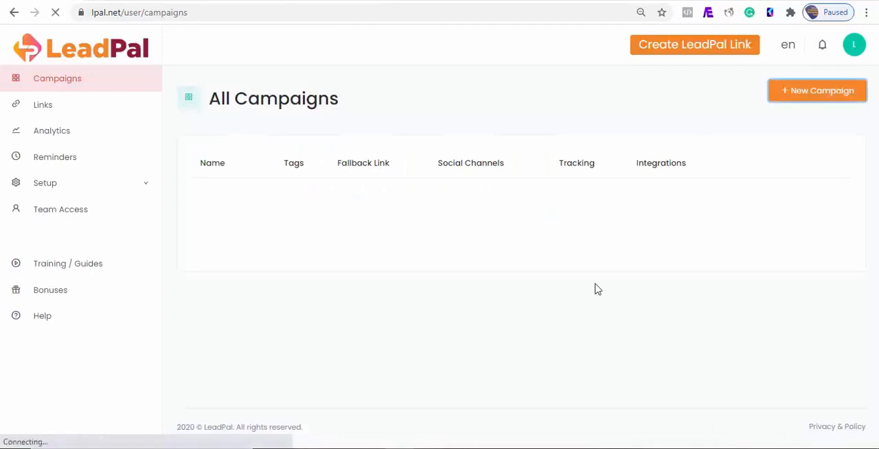
pyautogui.click(284, 215)
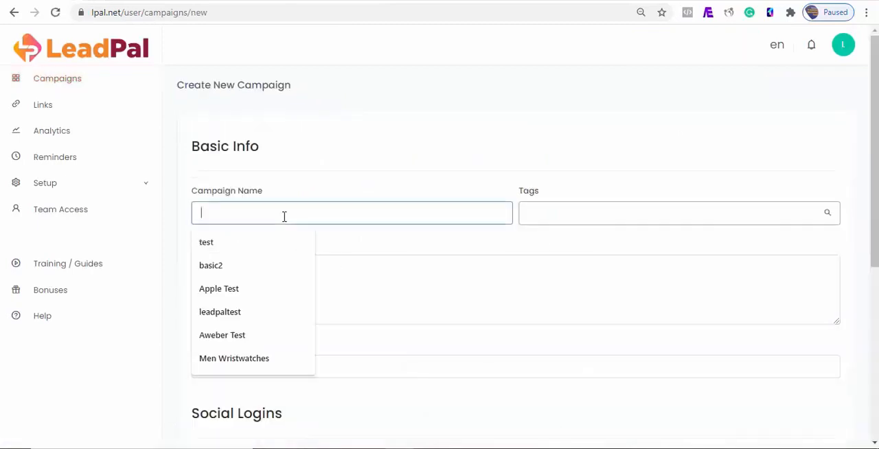
pyautogui.click(273, 251)
pyautogui.scroll(-2, 355, 349)
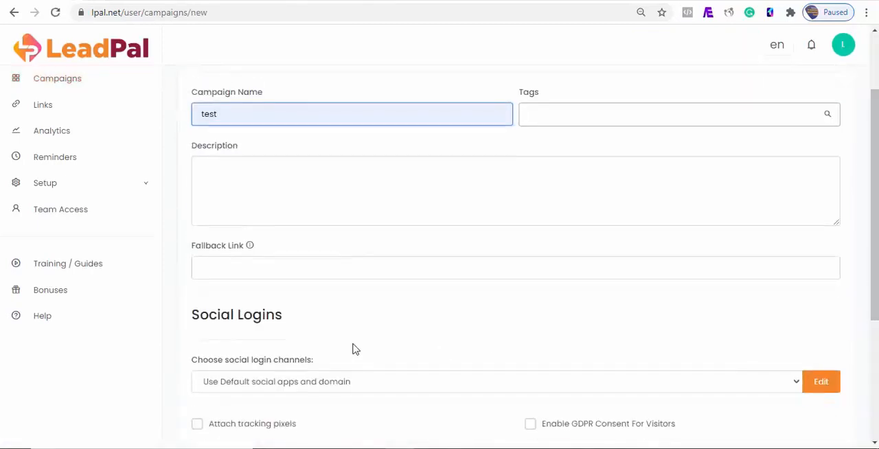
pyautogui.click(278, 270)
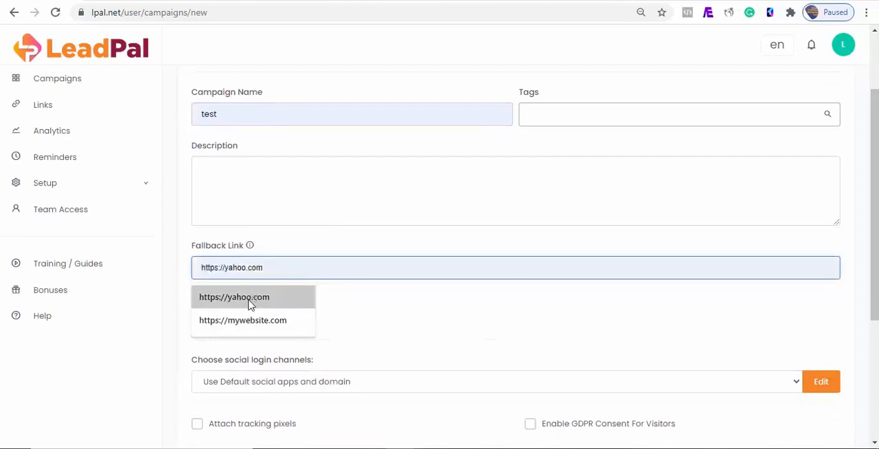
pyautogui.click(249, 298)
# - Edit the campaign's social login buttons, giving Twitter, Facebook and Google the custom texts Continue With Twitter, Continue With Facebook and Continue With Google
pyautogui.scroll(-2, 833, 340)
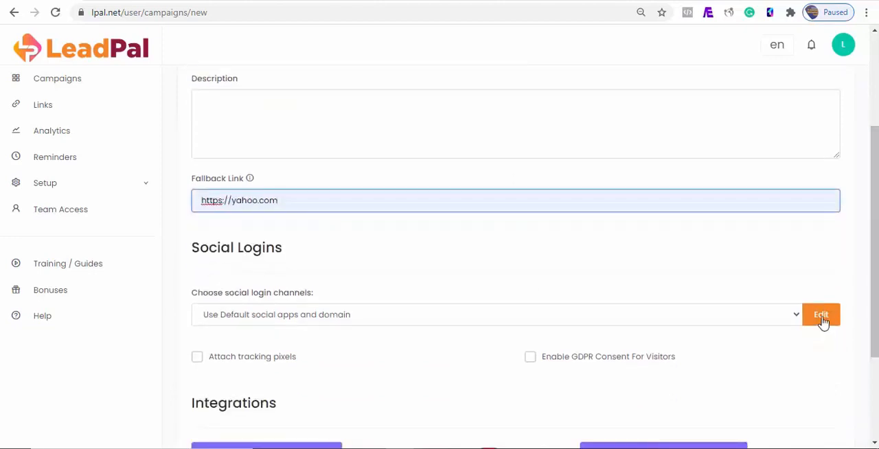
pyautogui.click(822, 319)
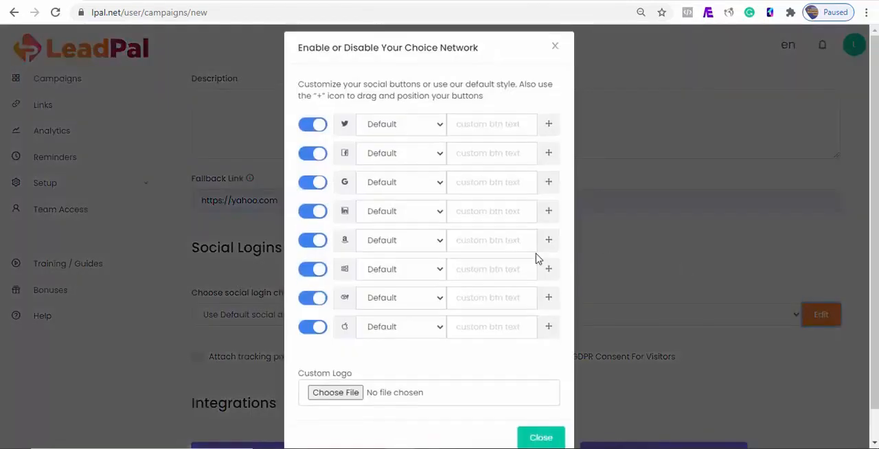
pyautogui.click(458, 139)
pyautogui.click(470, 169)
pyautogui.click(471, 165)
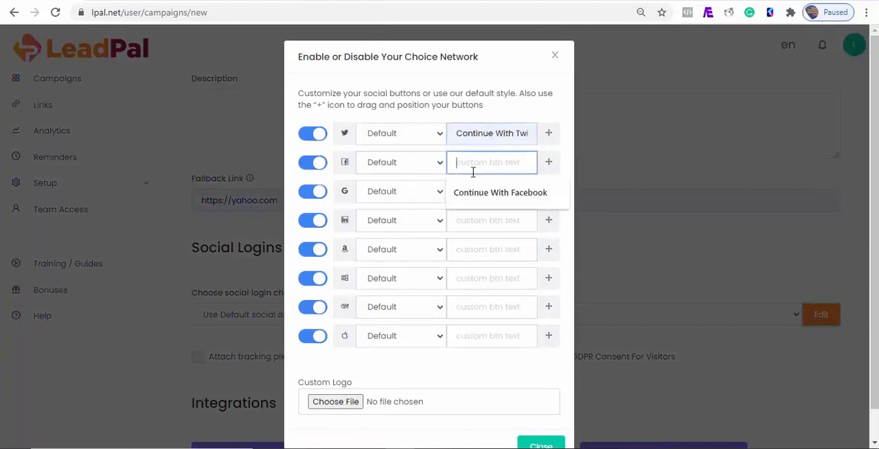
pyautogui.click(480, 200)
pyautogui.click(480, 198)
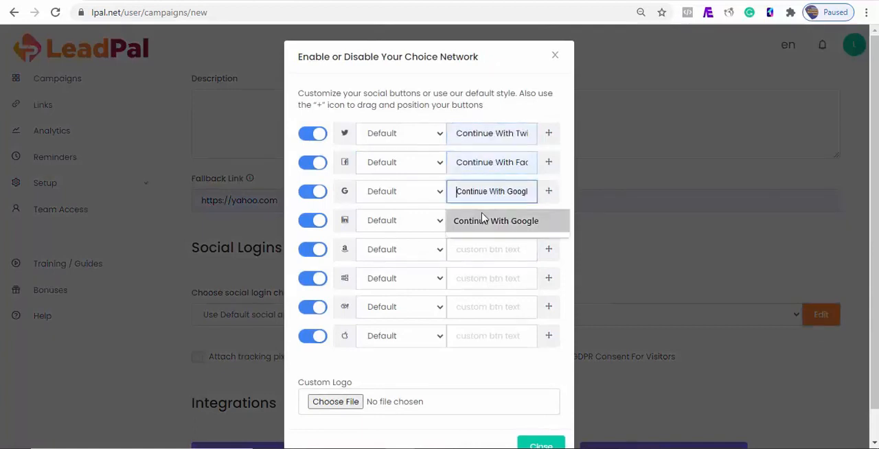
pyautogui.click(479, 230)
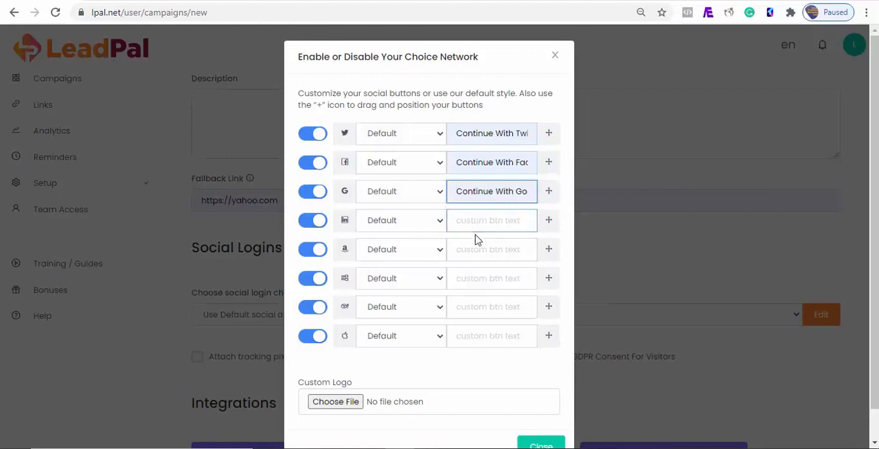
# - Set the custom button texts to Continue With LinkedIn for LinkedIn, Continue With Apple for Amazon, and Continue To Microsoft for Microsoft
pyautogui.click(471, 226)
pyautogui.click(478, 252)
pyautogui.click(478, 259)
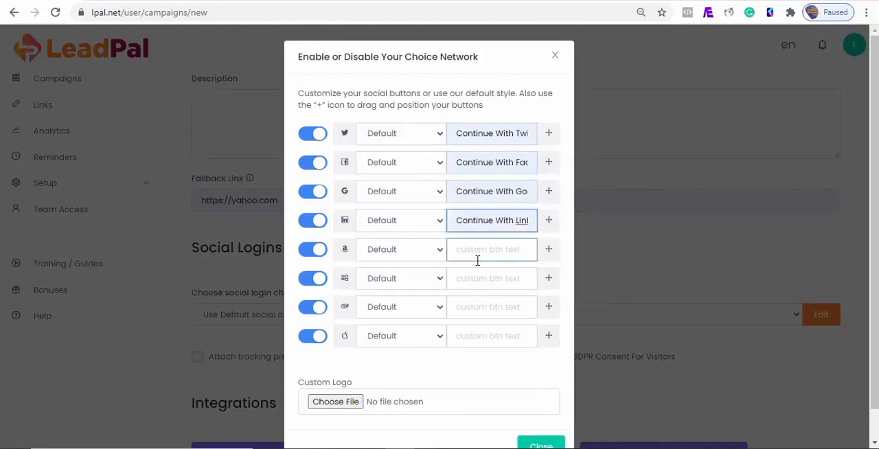
pyautogui.click(473, 255)
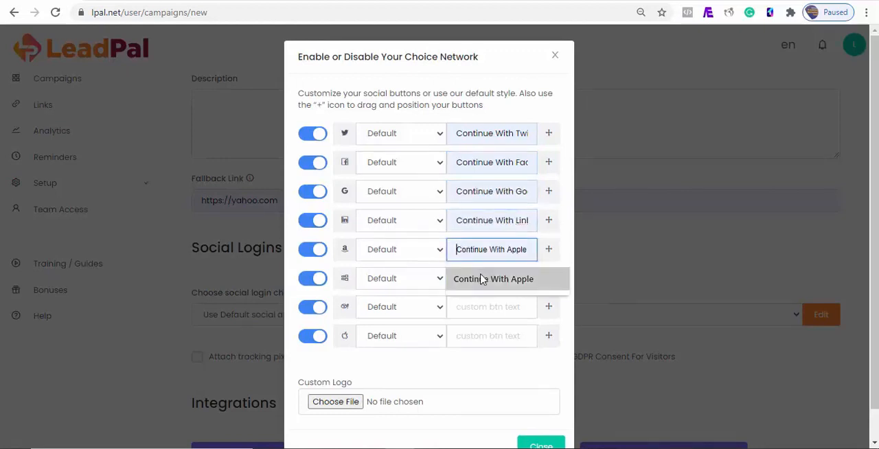
pyautogui.click(480, 278)
pyautogui.click(481, 274)
pyautogui.click(481, 274)
pyautogui.click(481, 308)
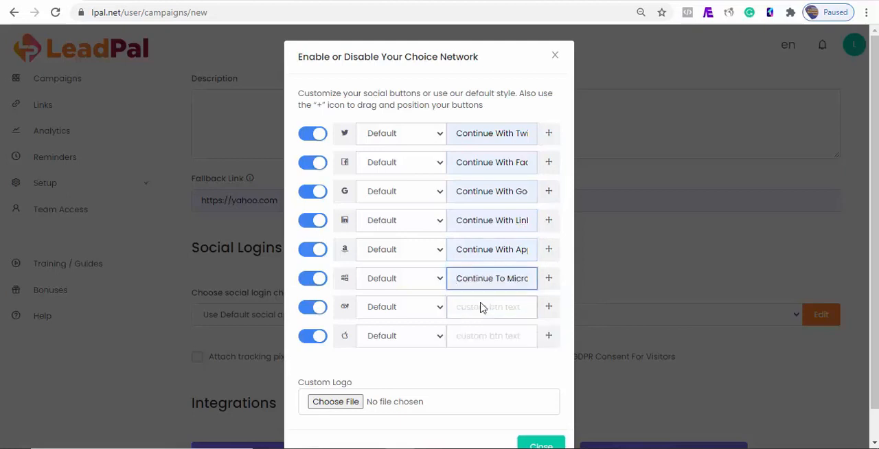
# - Set the Yahoo button text to Continue With Yahoo and the Apple button text to Continue With Apple
pyautogui.click(481, 314)
pyautogui.click(475, 309)
pyautogui.click(475, 336)
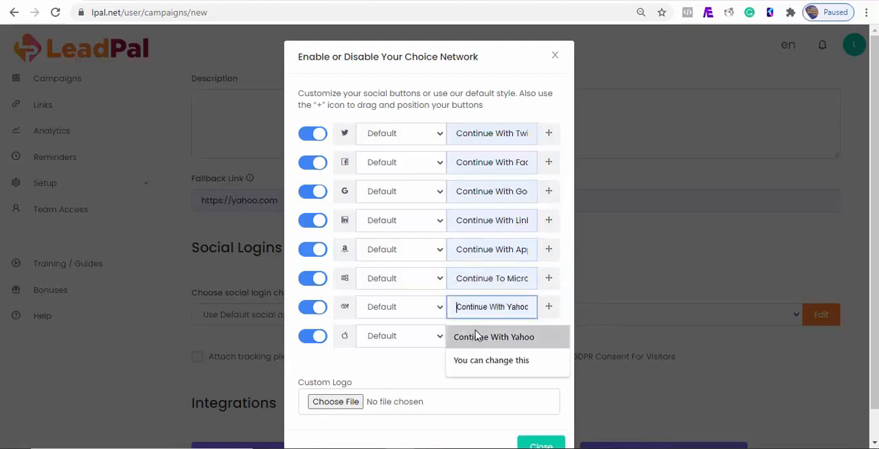
pyautogui.click(476, 335)
pyautogui.click(483, 364)
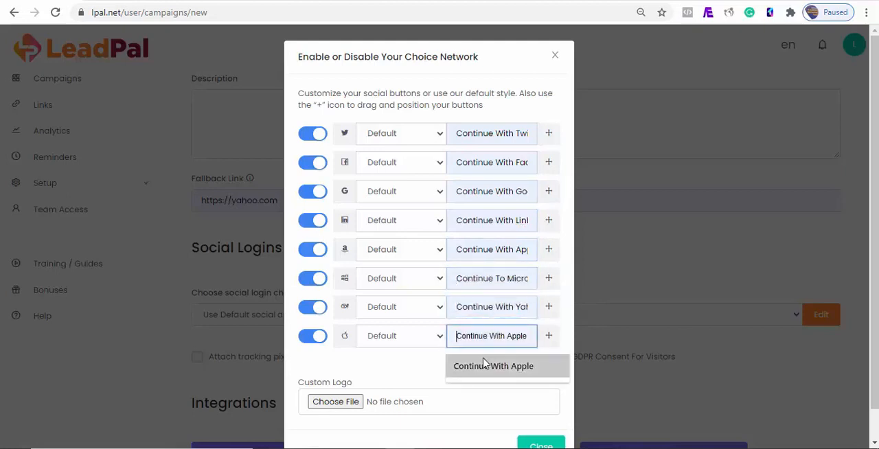
# - Close the social button settings without adding a custom logo, and enable GDPR consent for visitors on the campaign
pyautogui.click(316, 400)
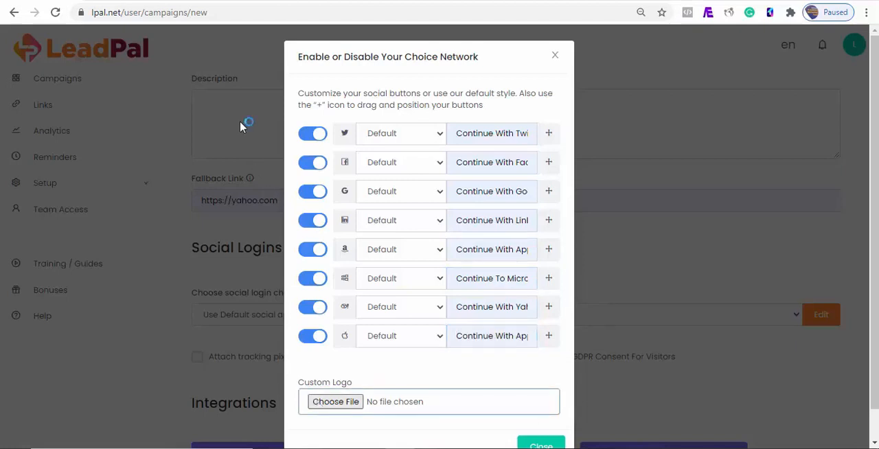
pyautogui.click(541, 442)
pyautogui.scroll(-2, 380, 276)
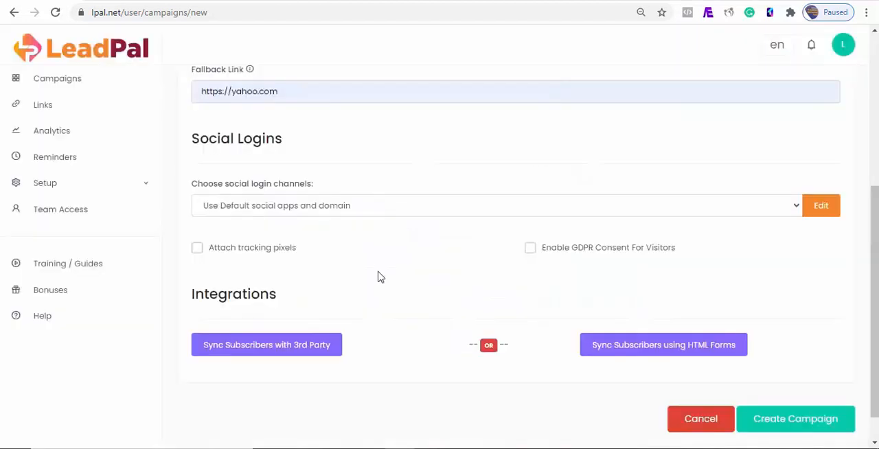
pyautogui.click(530, 249)
# - Sync subscribers through the Aweber third-party integration using the Leadpal list, and create the campaign
pyautogui.click(266, 346)
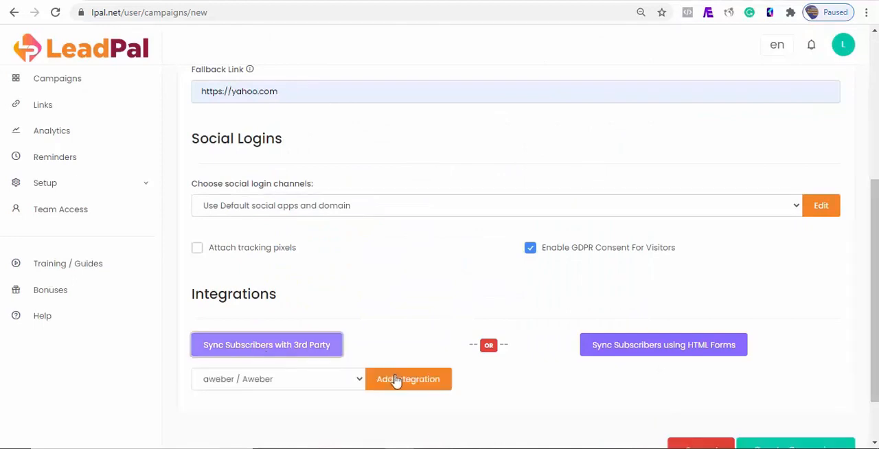
pyautogui.click(398, 381)
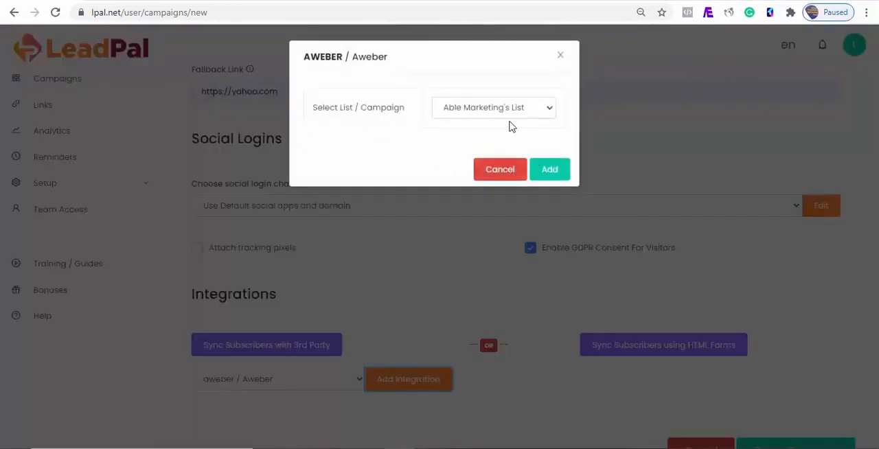
pyautogui.click(505, 110)
pyautogui.click(497, 139)
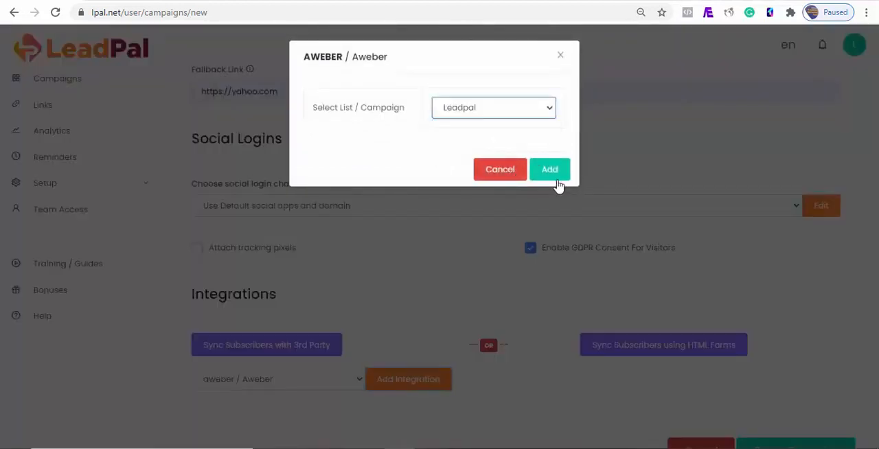
pyautogui.click(549, 169)
pyautogui.scroll(-1, 555, 206)
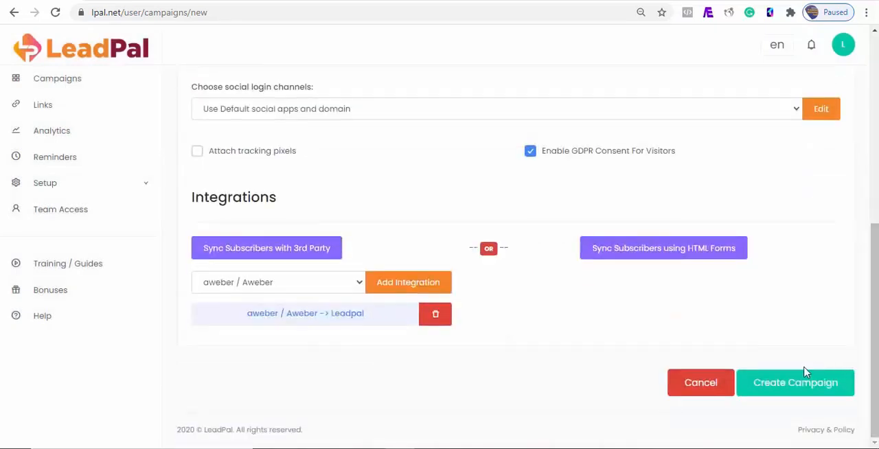
pyautogui.click(800, 388)
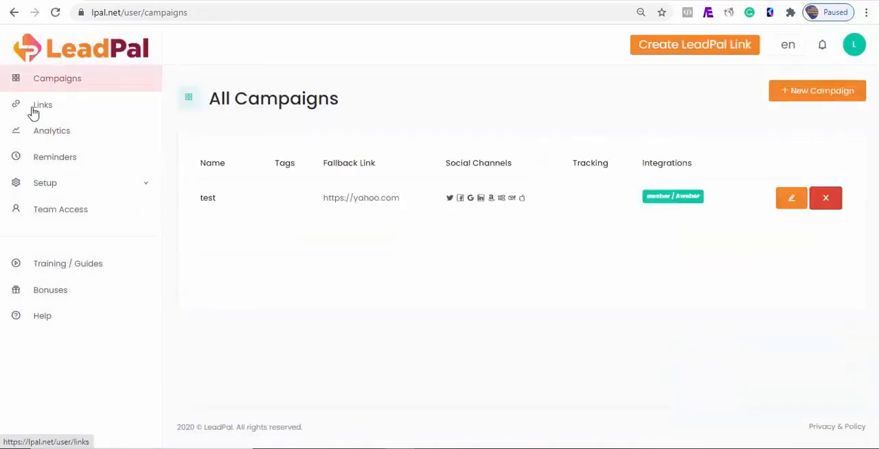
pyautogui.click(34, 110)
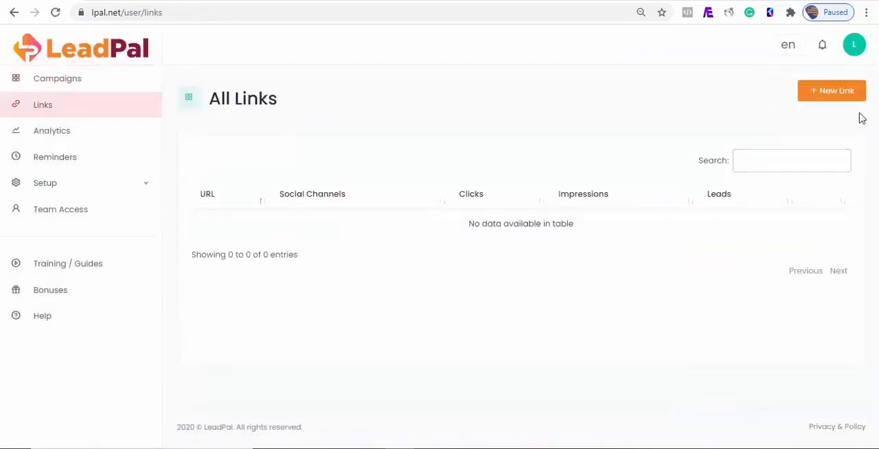
pyautogui.click(838, 99)
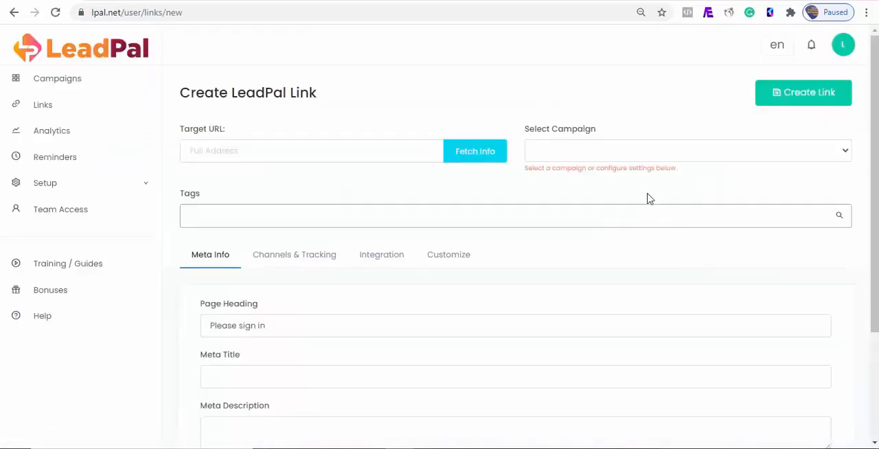
pyautogui.click(622, 156)
pyautogui.click(592, 180)
pyautogui.click(354, 153)
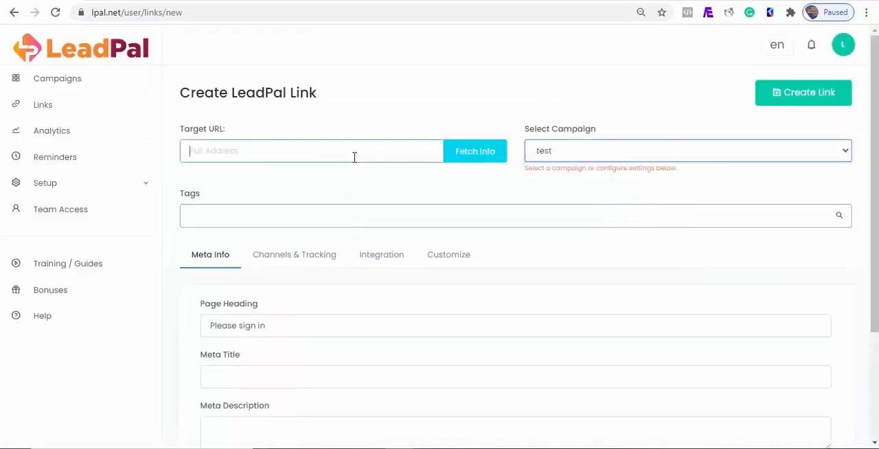
pyautogui.click(242, 204)
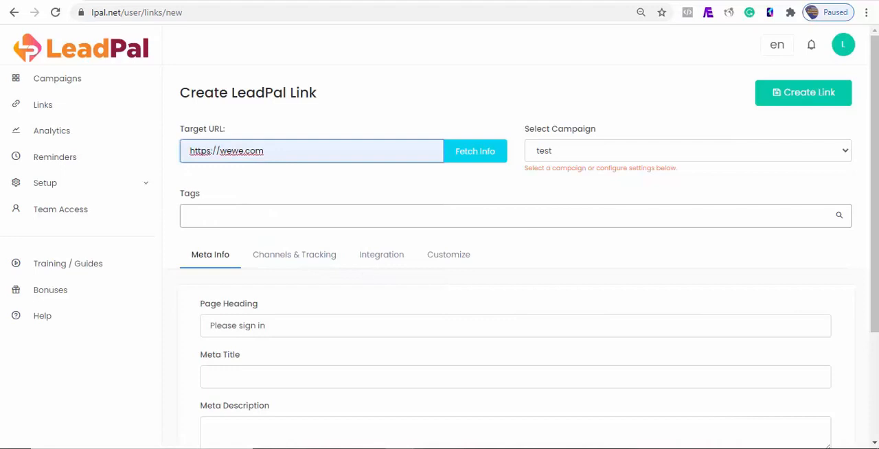
pyautogui.scroll(-1, 359, 270)
pyautogui.scroll(1, 837, 107)
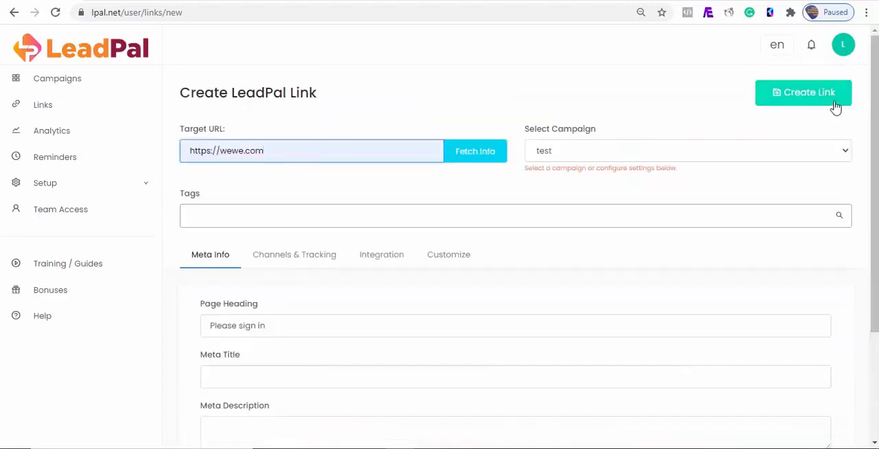
pyautogui.click(809, 92)
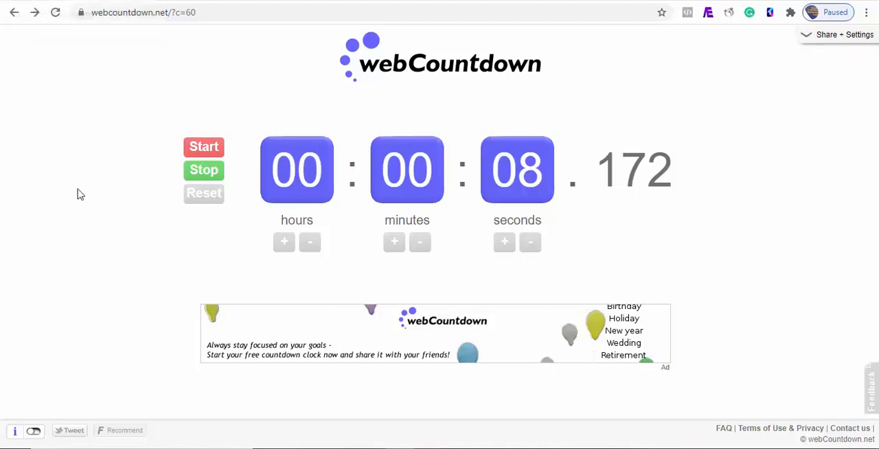
# - Test the new link by accepting only its essential cookies and signing in with Facebook
pyautogui.click(35, 11)
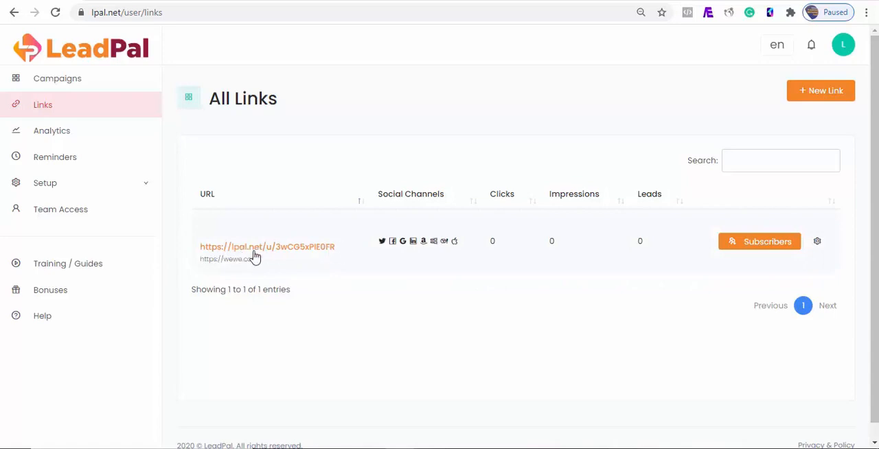
pyautogui.click(298, 248)
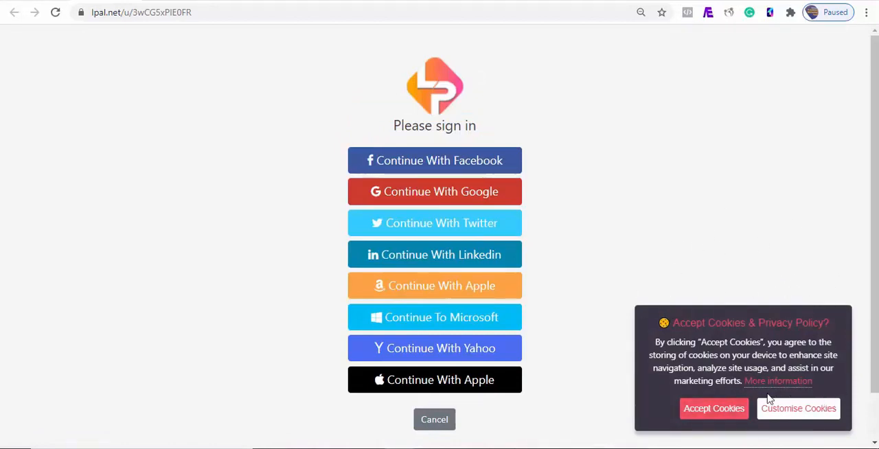
pyautogui.click(797, 408)
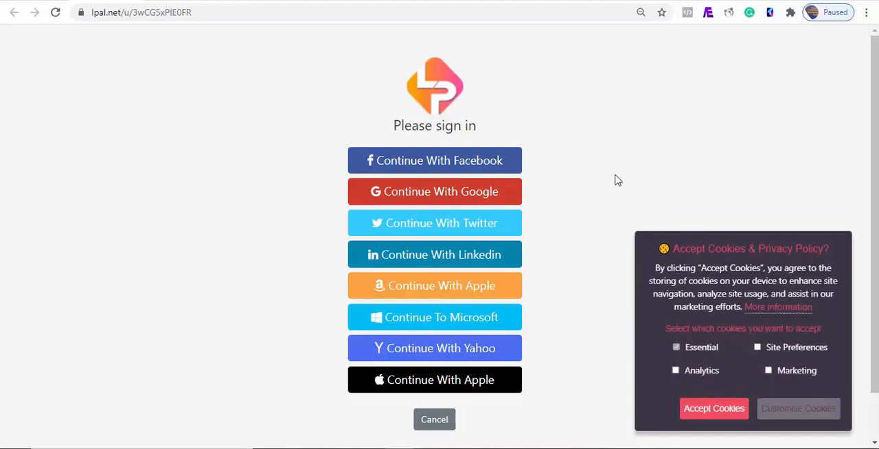
pyautogui.click(726, 421)
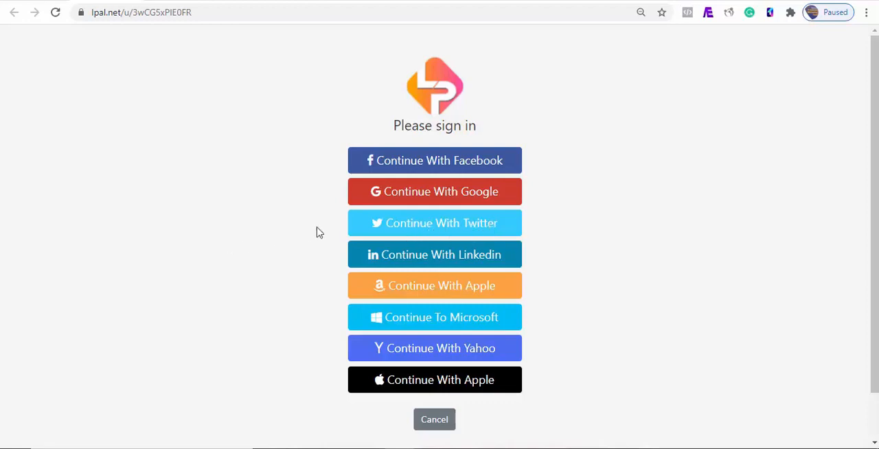
pyautogui.click(433, 167)
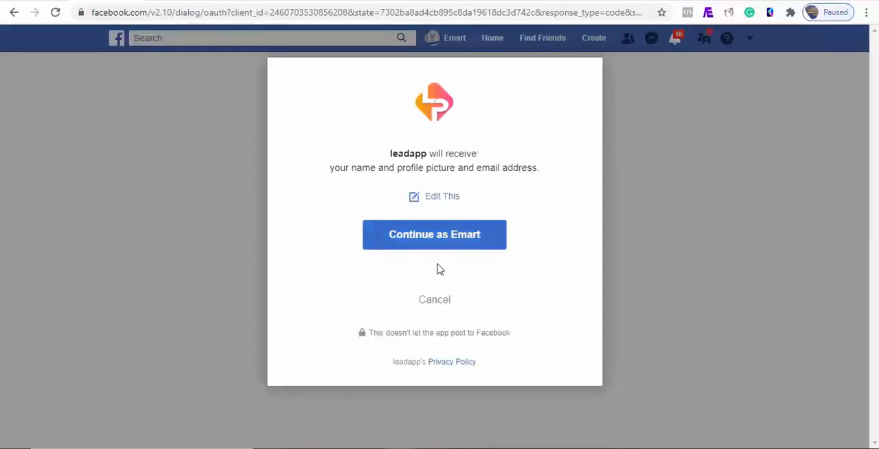
pyautogui.click(438, 240)
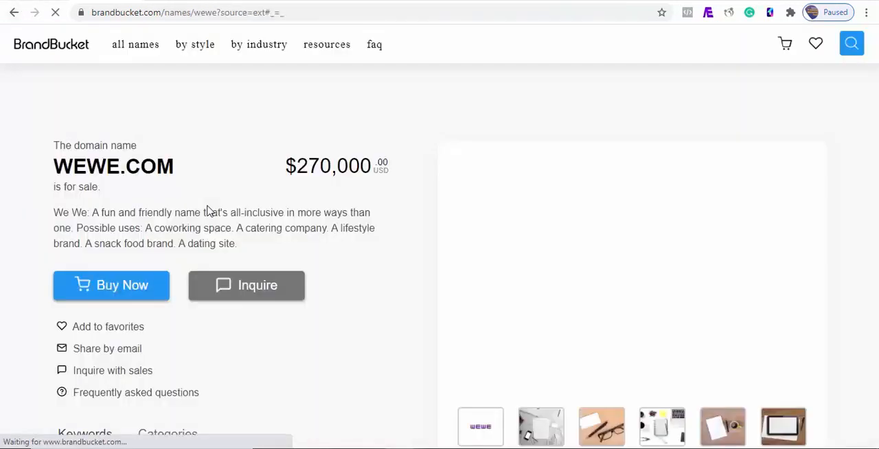
# - Return to the links list, refresh it, and examine the new link's subscribers and the options for a selected entry
pyautogui.click(83, 1)
pyautogui.click(57, 16)
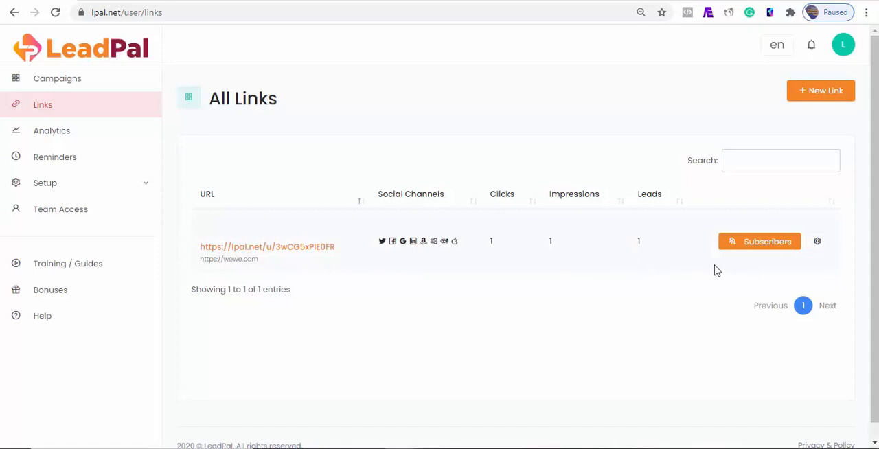
pyautogui.click(774, 254)
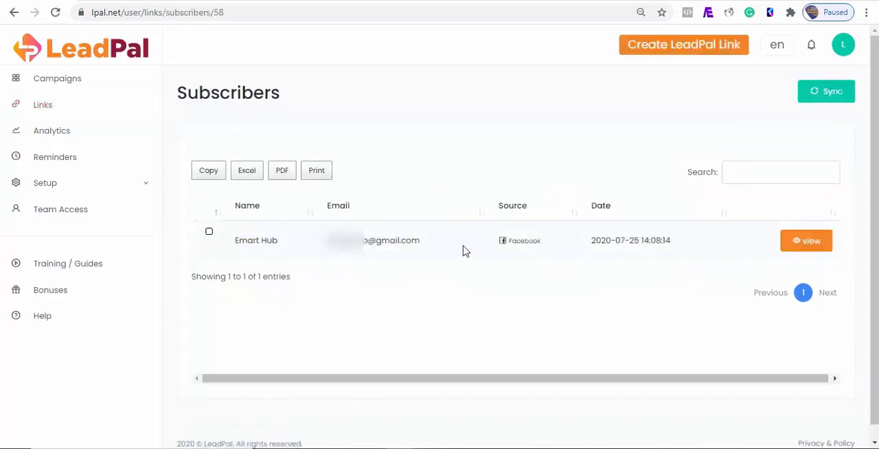
pyautogui.click(209, 232)
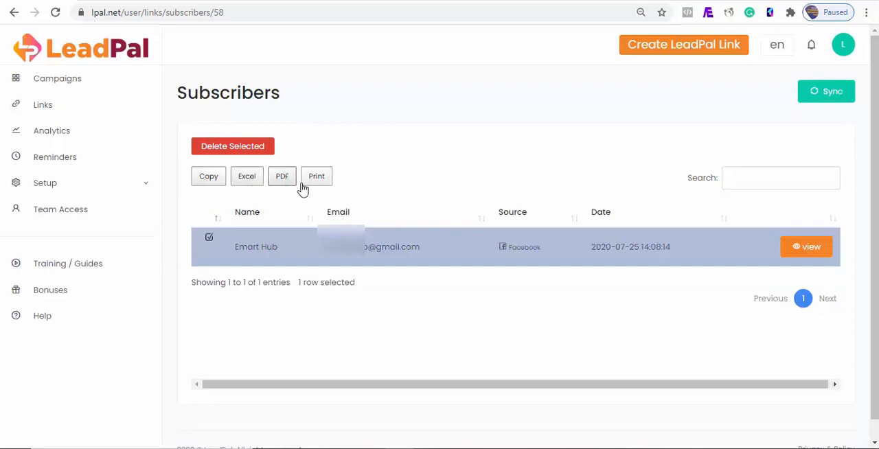
pyautogui.click(209, 239)
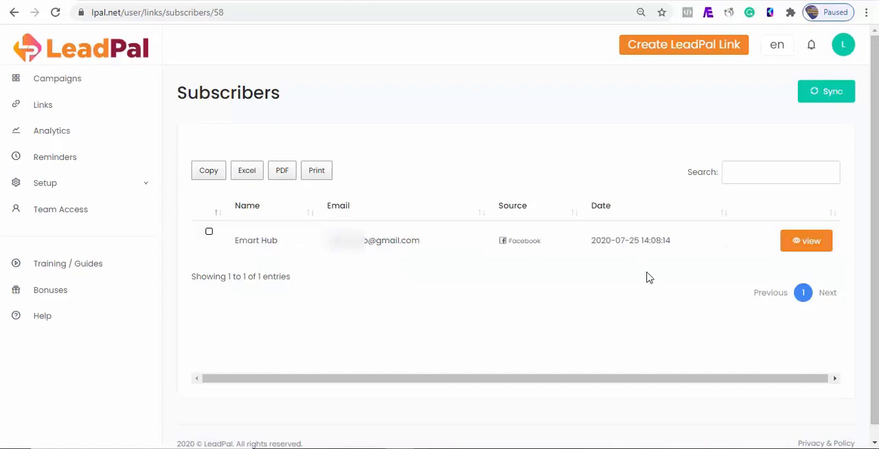
pyautogui.click(75, 167)
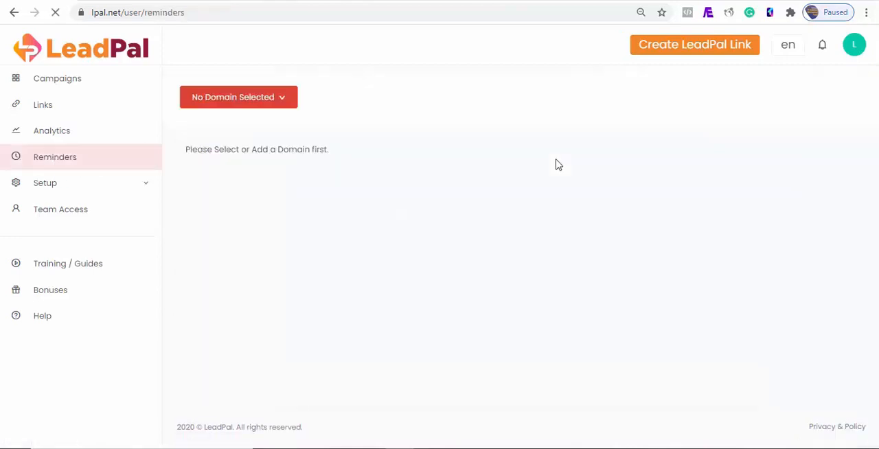
pyautogui.click(287, 107)
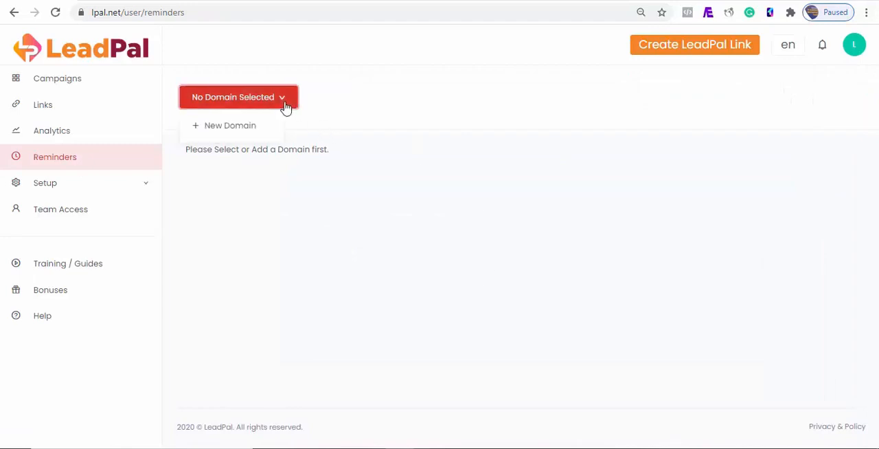
pyautogui.click(228, 126)
pyautogui.click(398, 137)
pyautogui.write('https://training.leadpal.net')
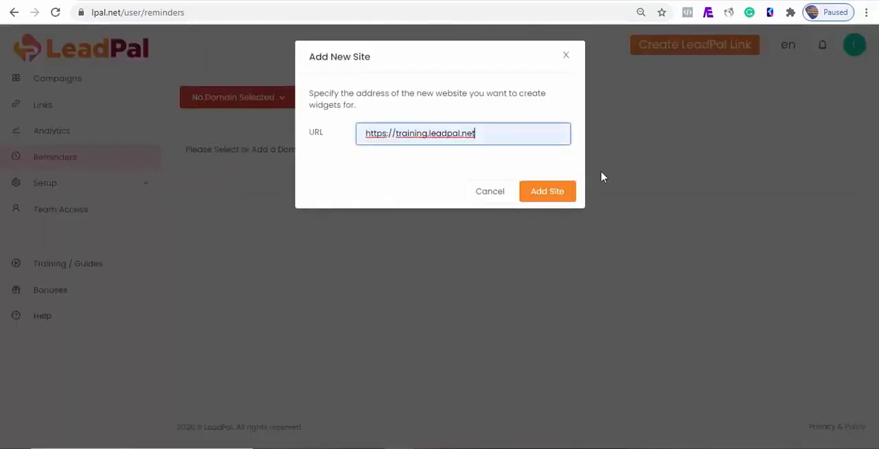
pyautogui.click(563, 192)
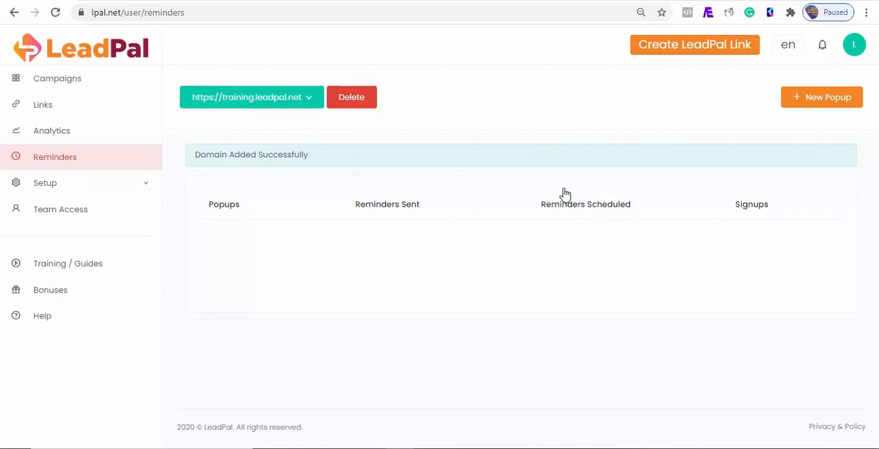
# - Start a new popup for the domain named newreminder, with type Event and the test campaign
pyautogui.click(821, 97)
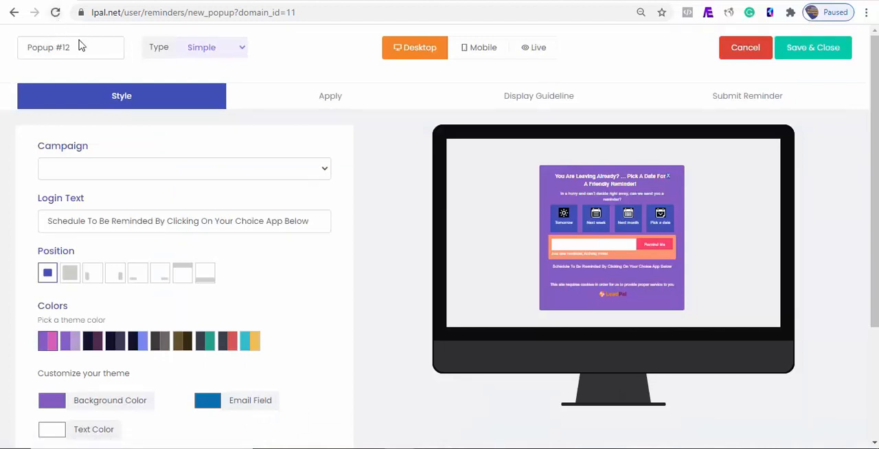
pyautogui.moveTo(85, 55); pyautogui.dragTo(23, 49)
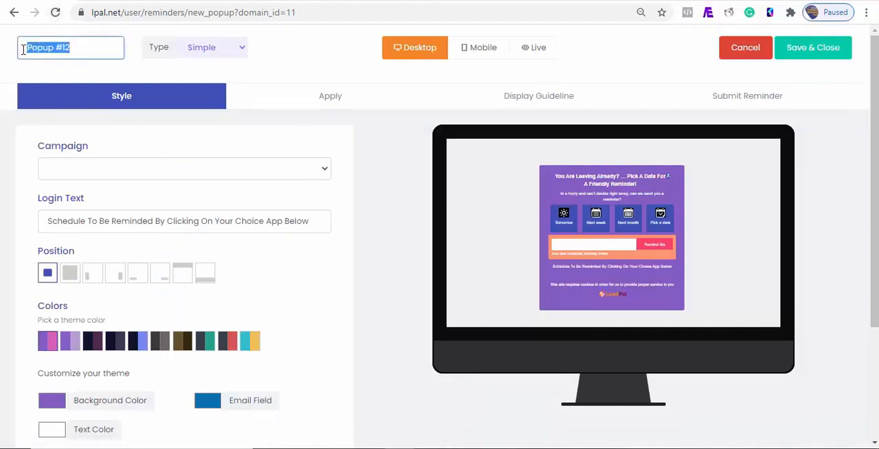
pyautogui.write('newreminder')
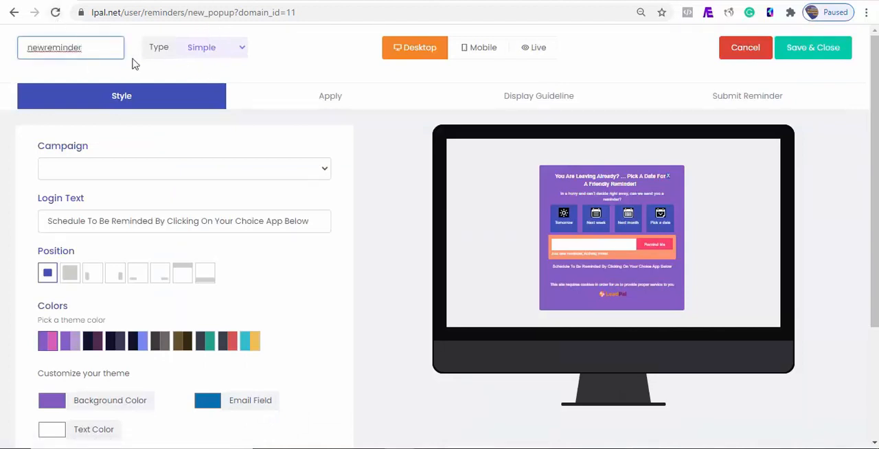
pyautogui.click(241, 52)
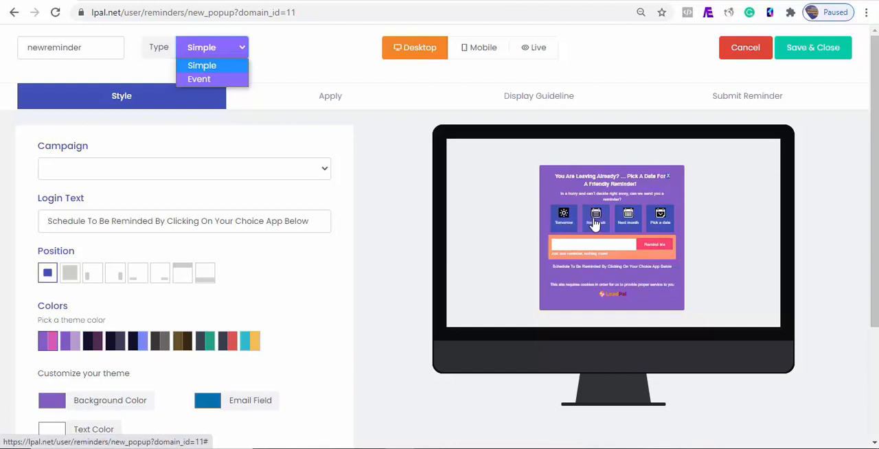
pyautogui.click(198, 80)
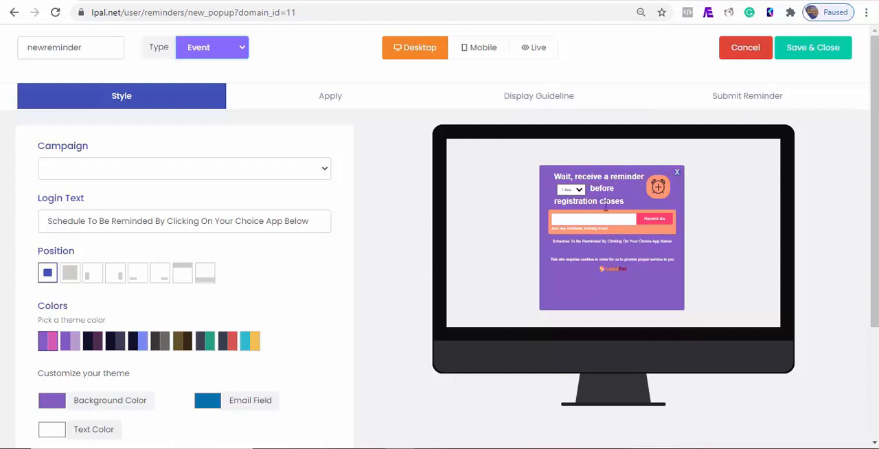
pyautogui.click(328, 172)
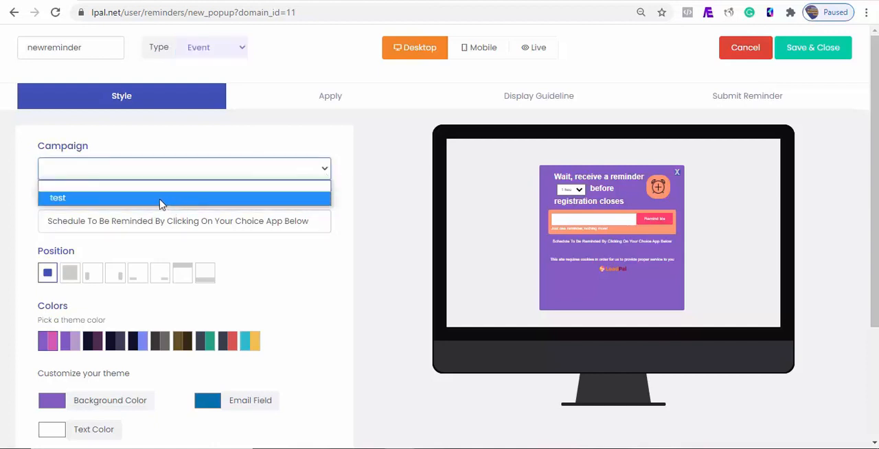
pyautogui.click(160, 198)
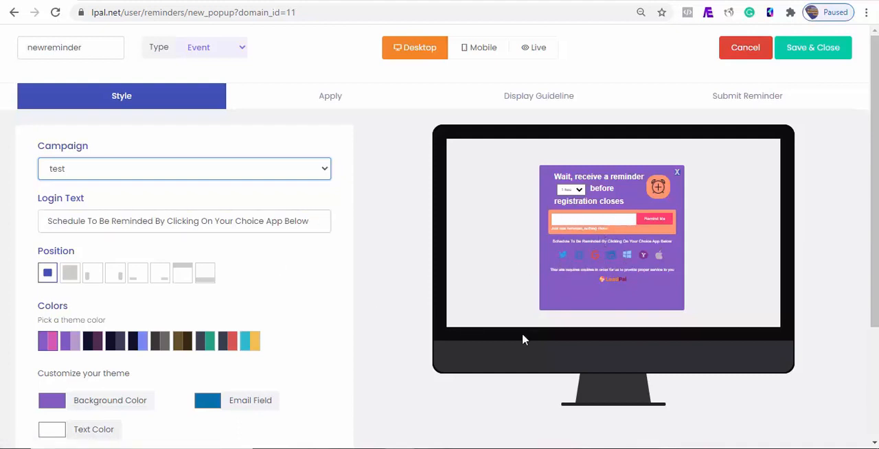
# - Compare the popup's position options in the preview and set its position to full screen
pyautogui.click(67, 276)
pyautogui.click(91, 275)
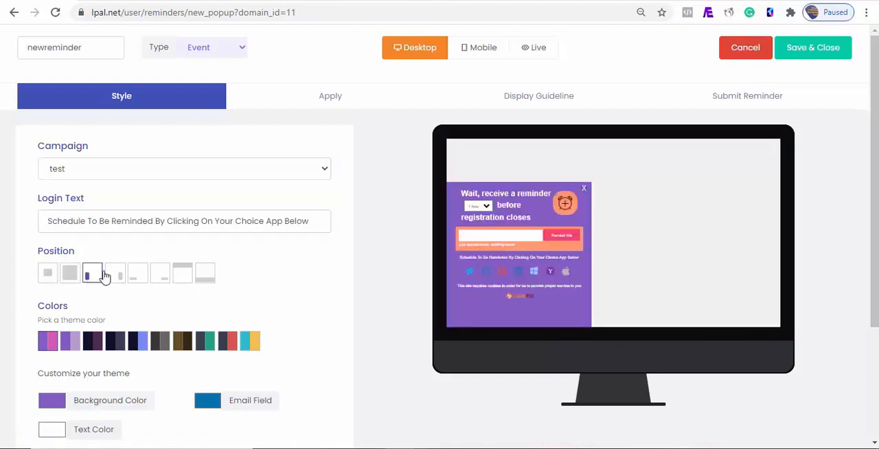
pyautogui.click(116, 275)
pyautogui.click(139, 275)
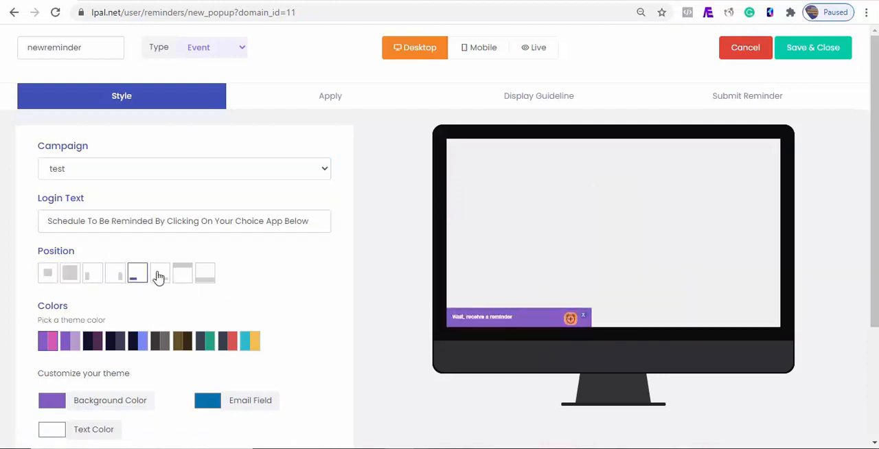
pyautogui.click(162, 275)
pyautogui.click(182, 274)
pyautogui.click(204, 274)
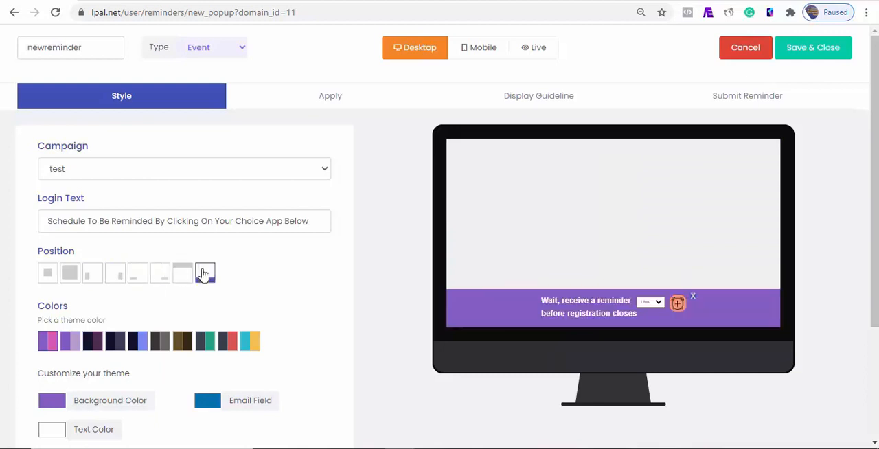
pyautogui.click(69, 275)
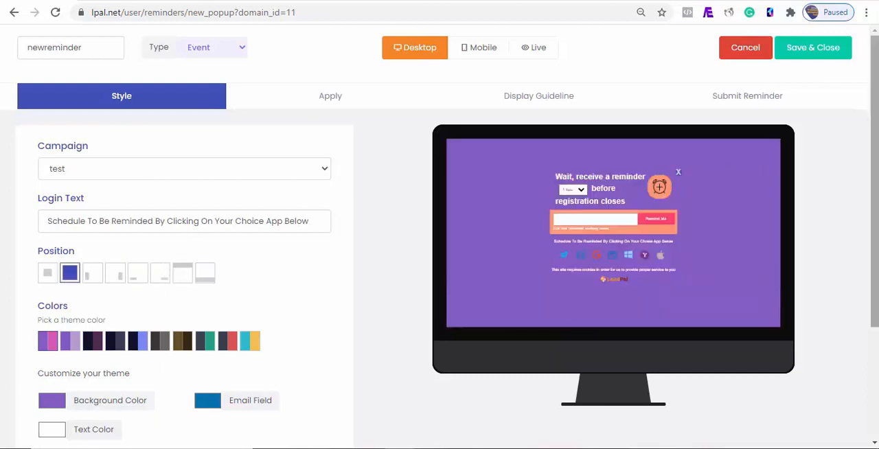
# - Set the popup's animation to Bounce
pyautogui.scroll(-1, 68, 278)
pyautogui.scroll(-2, 847, 165)
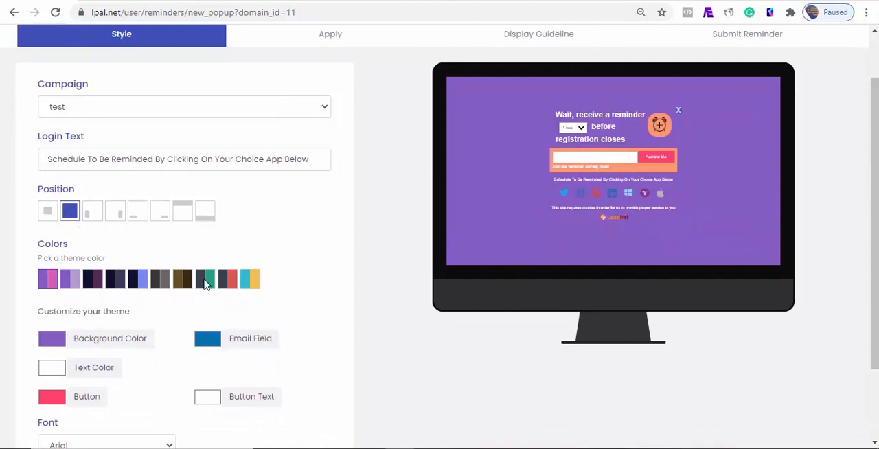
pyautogui.scroll(-3, 789, 254)
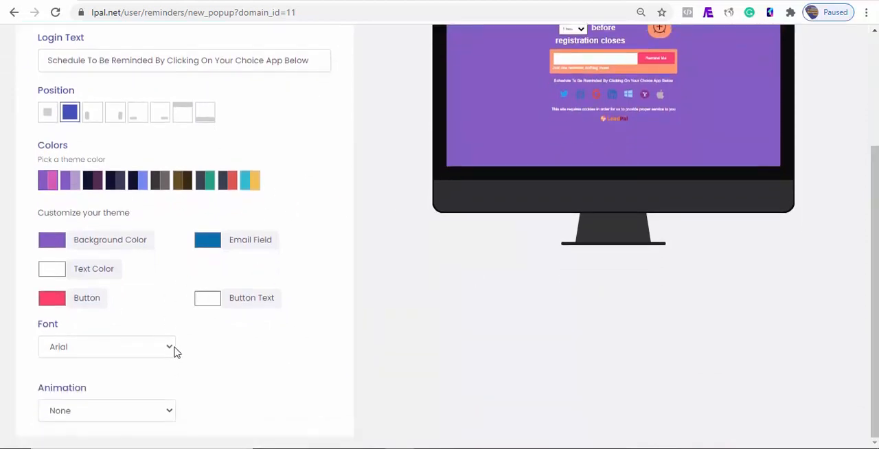
pyautogui.click(173, 414)
pyautogui.click(127, 287)
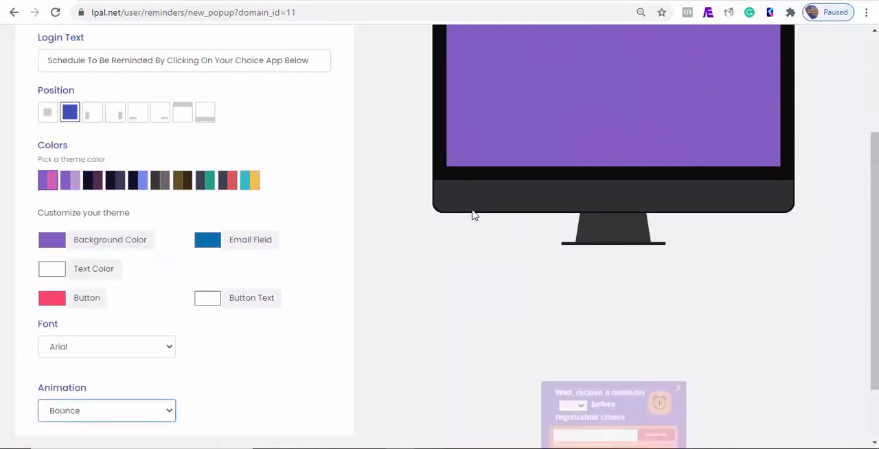
pyautogui.scroll(3, 325, 206)
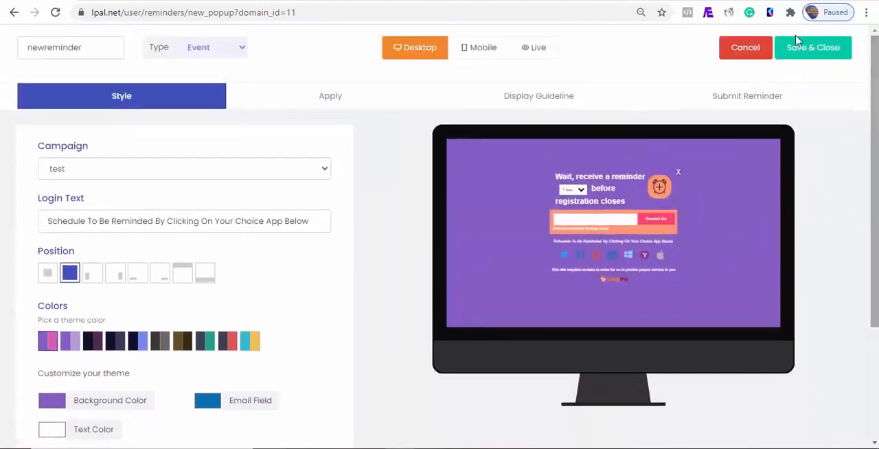
# - Examine the popup's Apply settings, including the language choices, title text and event date
pyautogui.click(326, 96)
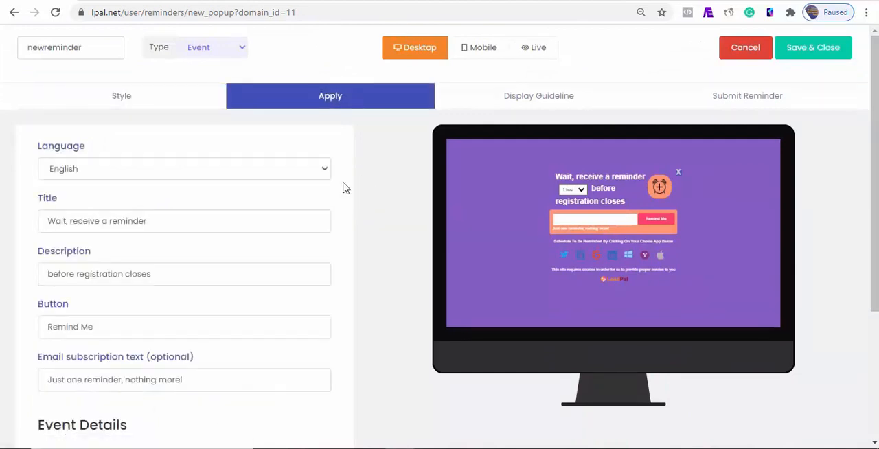
pyautogui.click(315, 173)
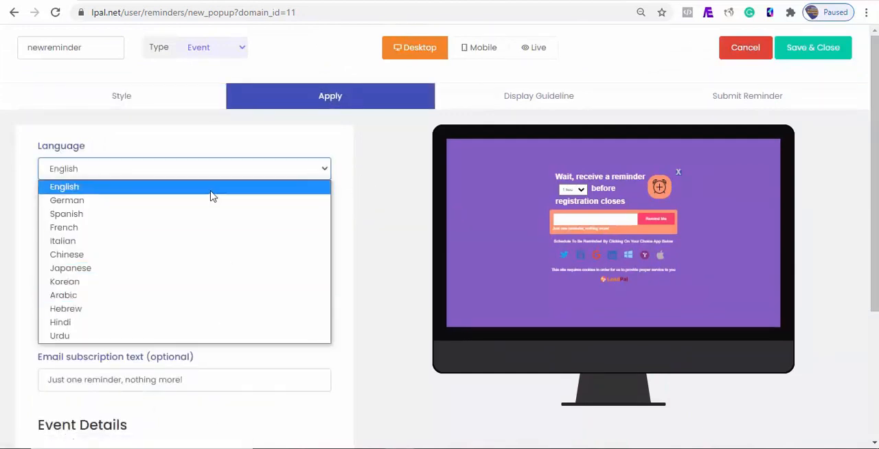
pyautogui.click(116, 221)
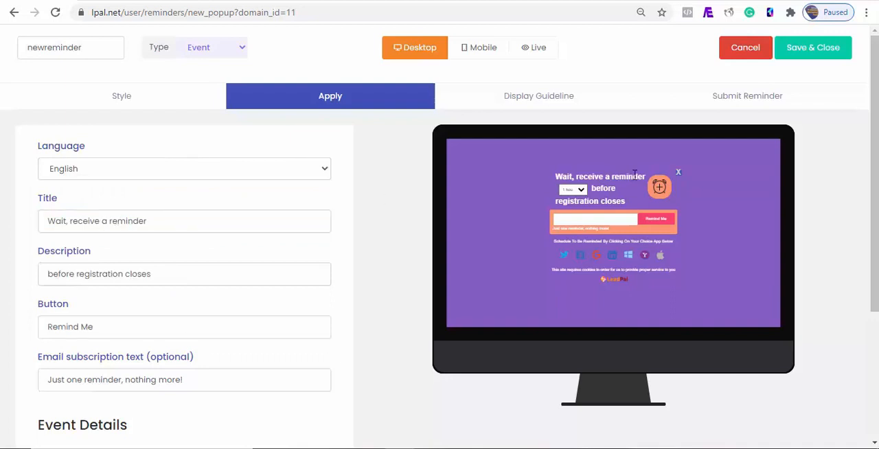
pyautogui.moveTo(152, 223); pyautogui.dragTo(46, 240)
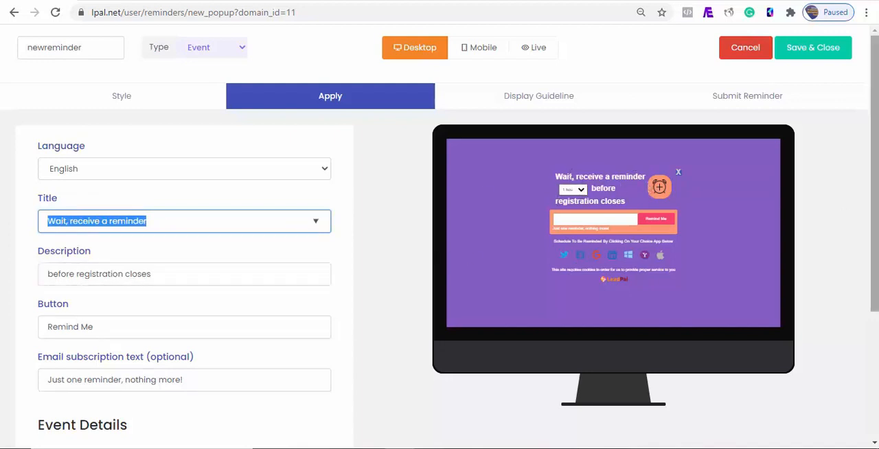
pyautogui.scroll(-1, 768, 202)
pyautogui.scroll(-2, 861, 274)
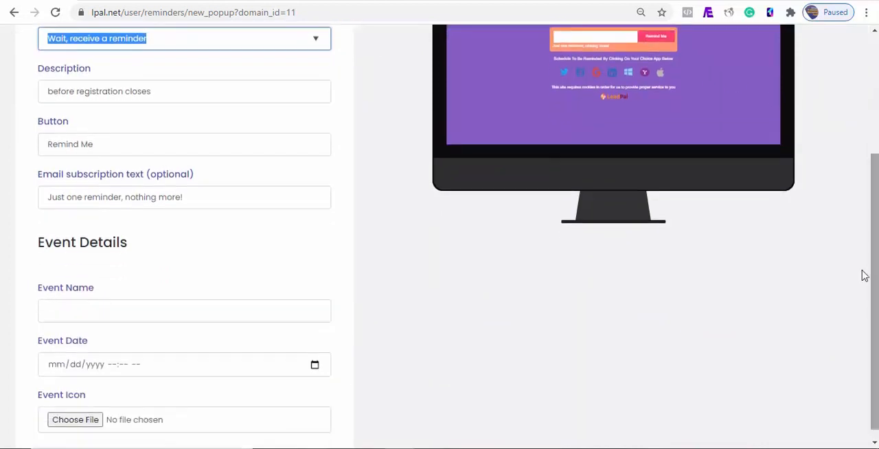
pyautogui.click(314, 364)
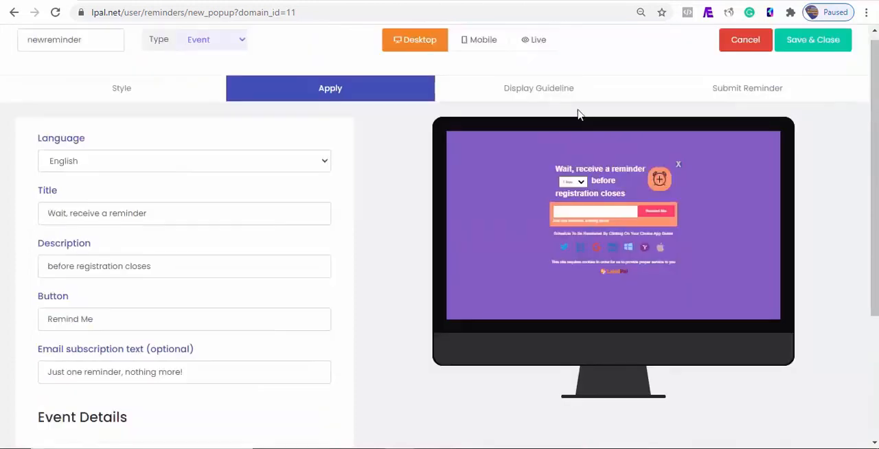
# - Review the display guideline choices for the display moment, visit amount before display and devices to show on
pyautogui.click(539, 89)
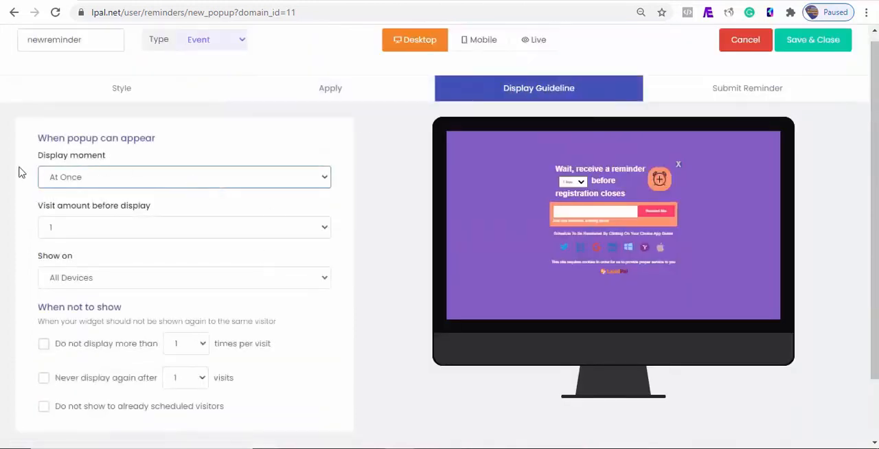
pyautogui.click(267, 184)
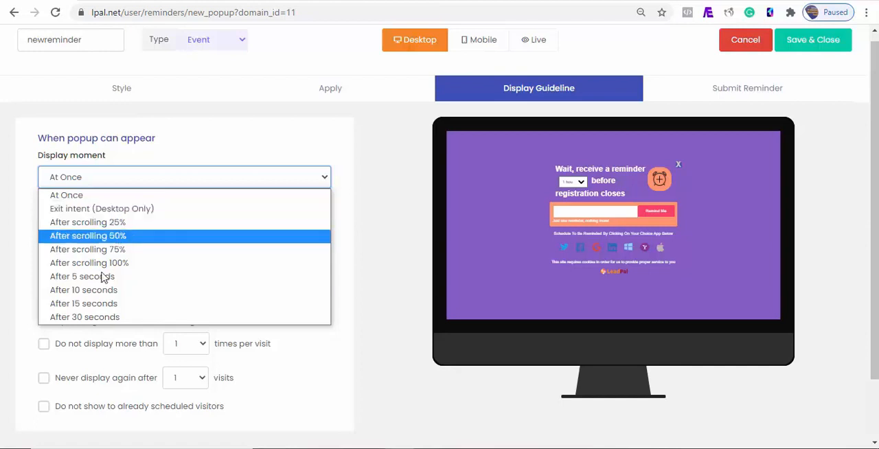
pyautogui.press('Escape')
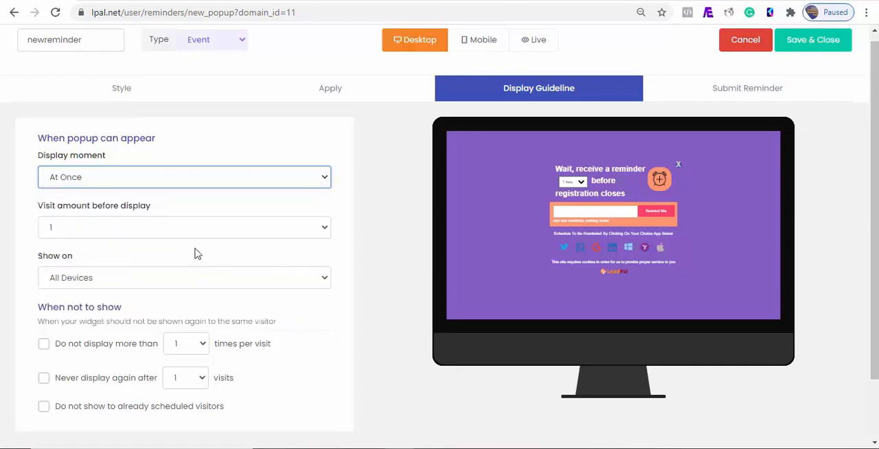
pyautogui.click(200, 232)
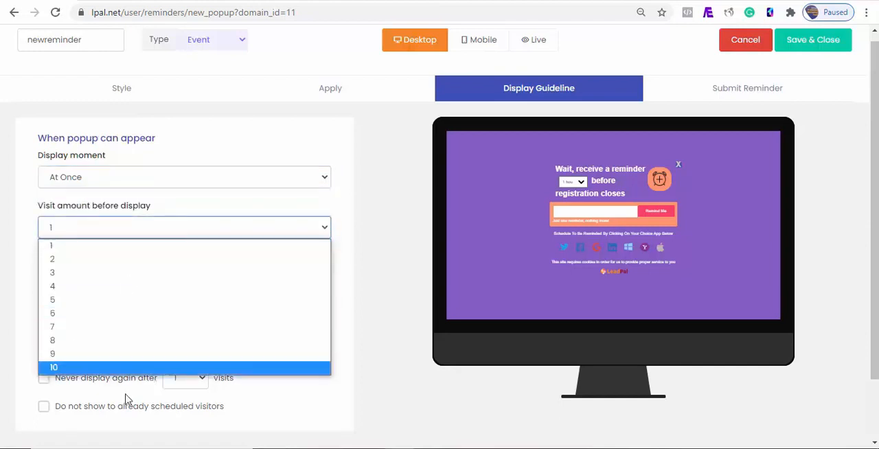
pyautogui.click(115, 248)
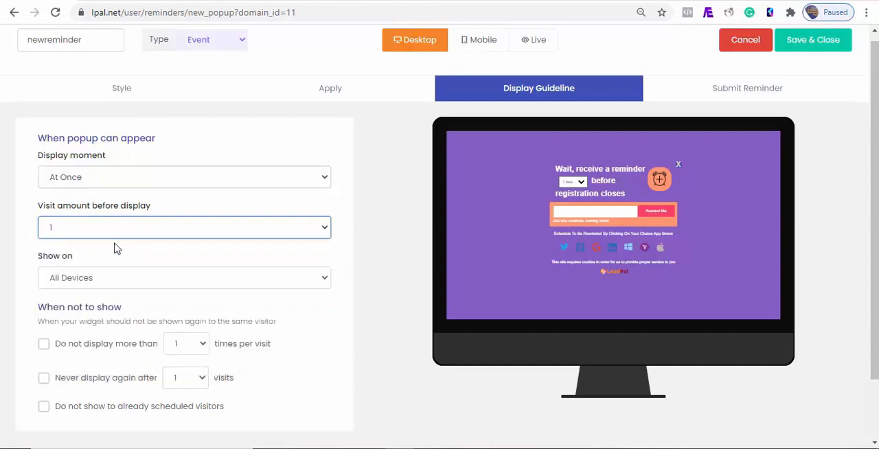
pyautogui.click(209, 278)
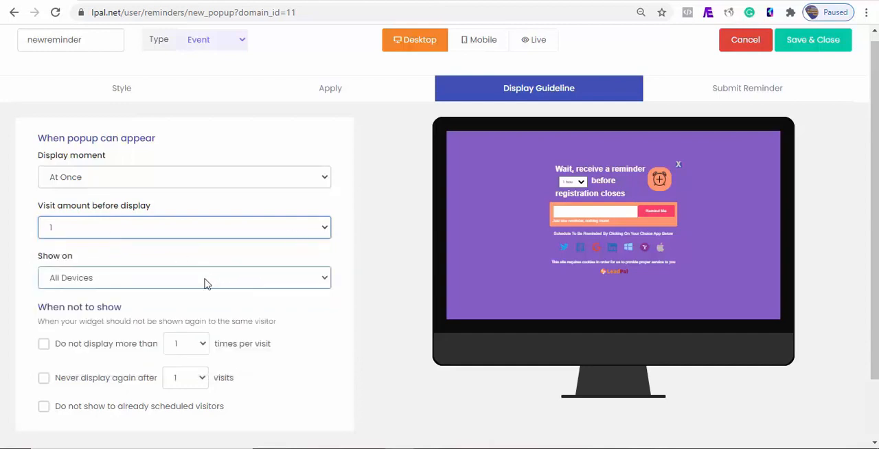
pyautogui.click(93, 298)
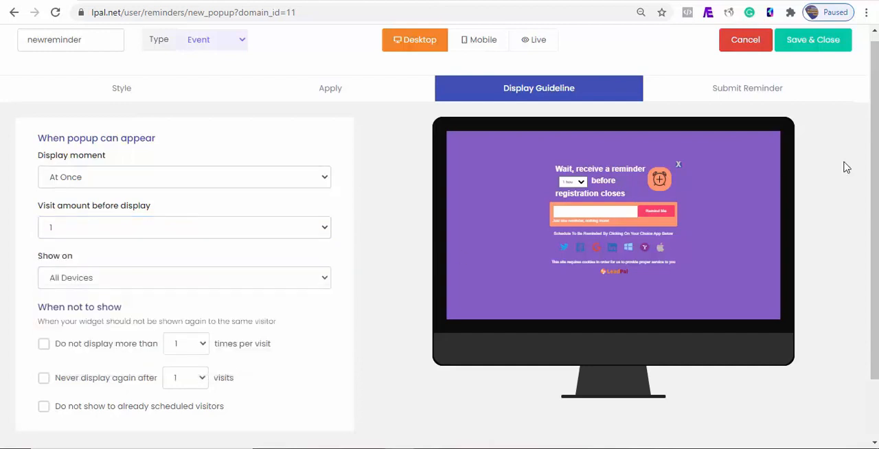
# - Review the limit on repeat visits and exclude already scheduled visitors from seeing the popup
pyautogui.scroll(-1, 868, 162)
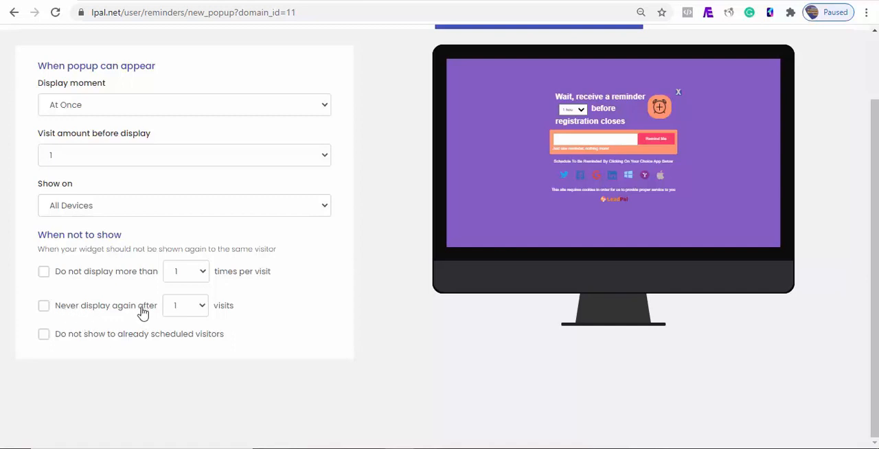
pyautogui.click(202, 313)
pyautogui.click(202, 313)
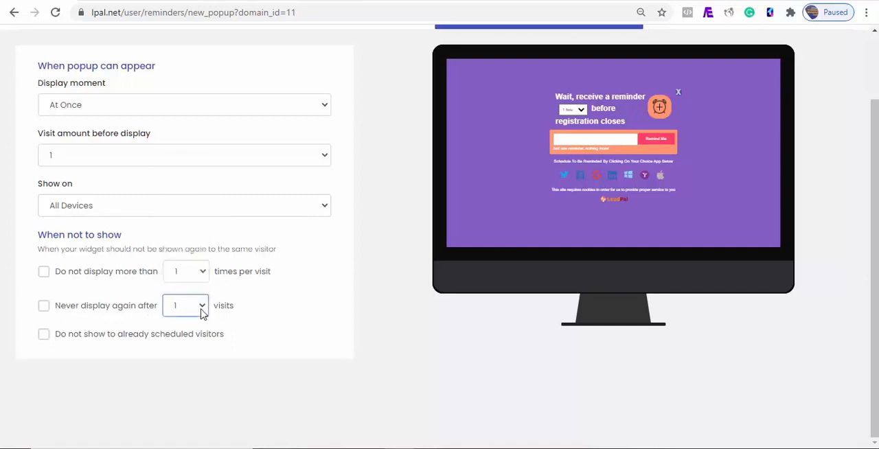
pyautogui.click(43, 335)
pyautogui.scroll(2, 275, 275)
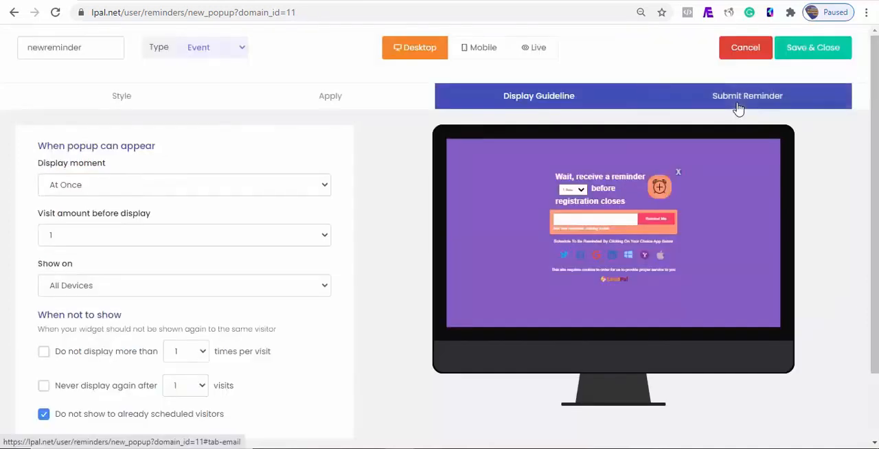
# - Review the Submit Reminder email settings, and save and close the popup
pyautogui.click(738, 105)
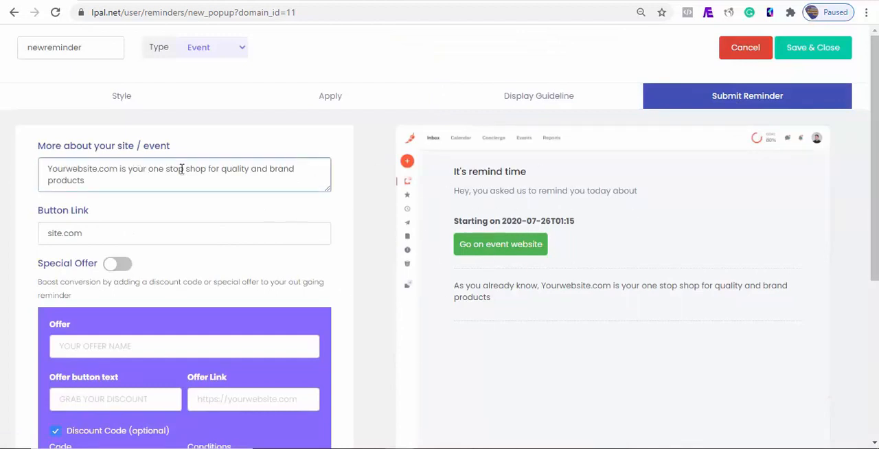
pyautogui.click(824, 47)
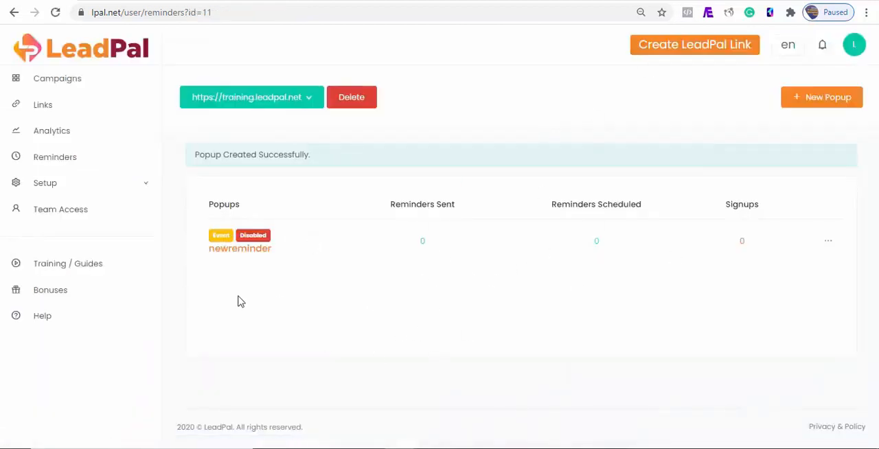
# - Open the setup script for embedding the newreminder popup and select the whole script
pyautogui.click(828, 242)
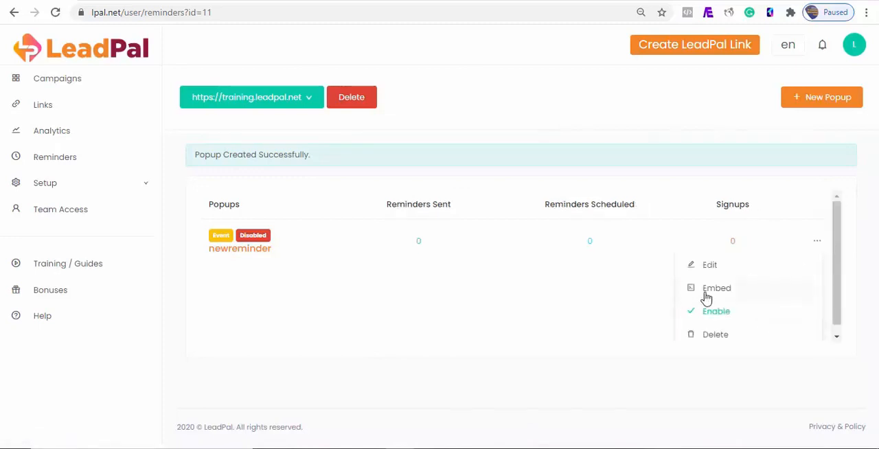
pyautogui.click(722, 314)
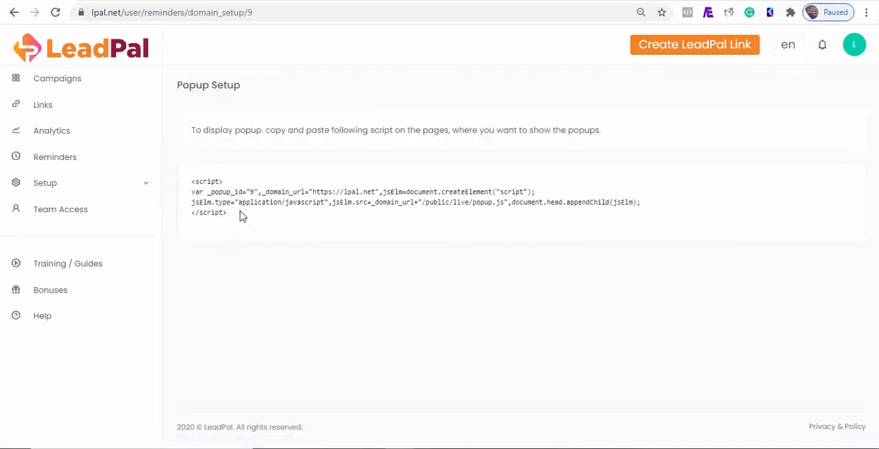
pyautogui.moveTo(227, 214); pyautogui.dragTo(193, 185)
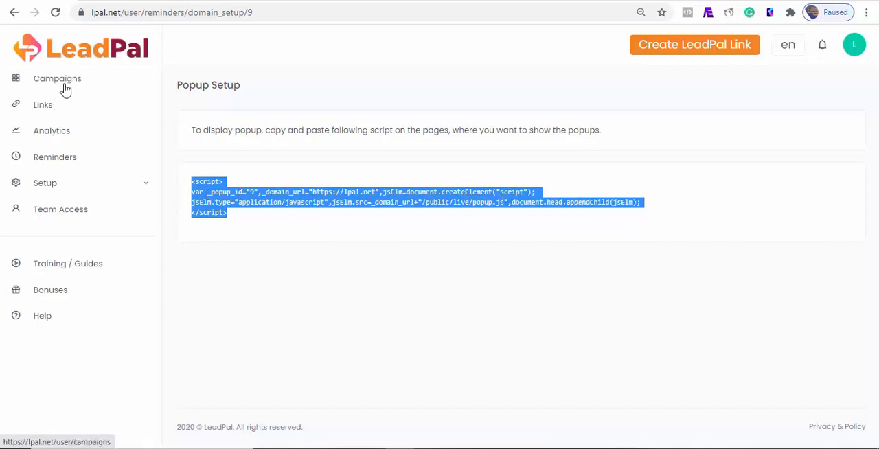
# - Return to the campaigns list by way of the links list and start a new campaign
pyautogui.click(45, 107)
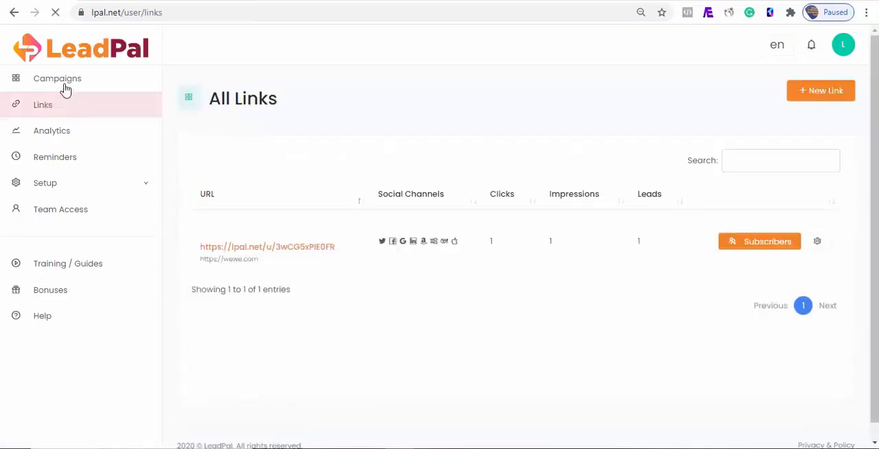
pyautogui.click(60, 81)
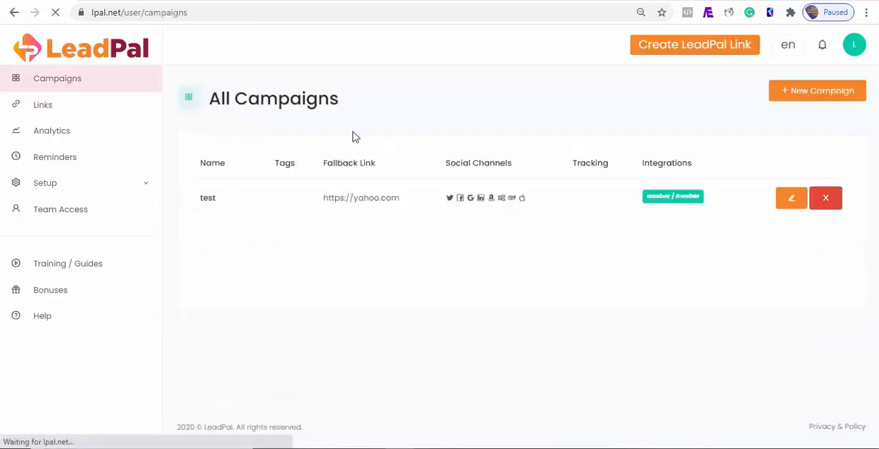
pyautogui.click(821, 92)
pyautogui.scroll(-3, 824, 376)
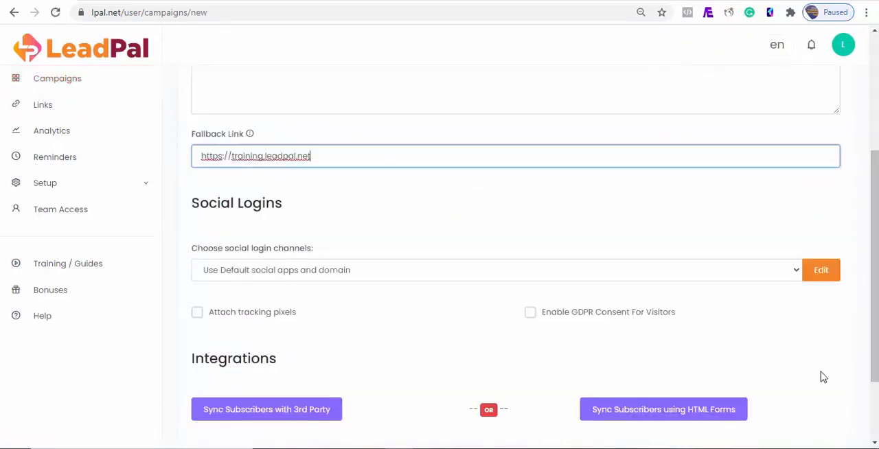
# - Open the campaign's default social login channels for editing and disable Twitter, Google, LinkedIn and Amazon
pyautogui.click(823, 272)
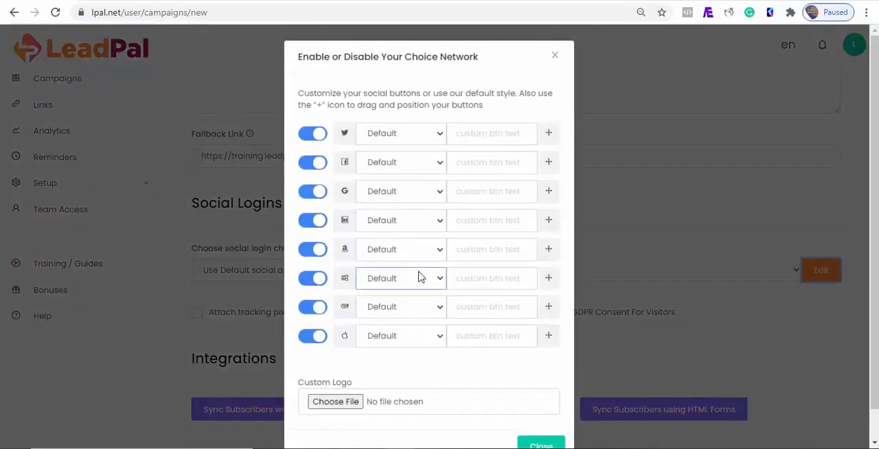
pyautogui.click(309, 136)
pyautogui.click(310, 194)
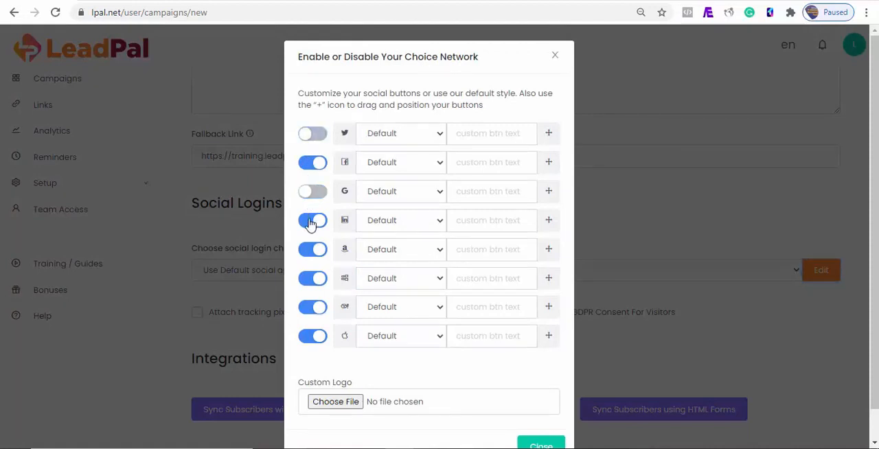
pyautogui.click(313, 221)
pyautogui.click(312, 249)
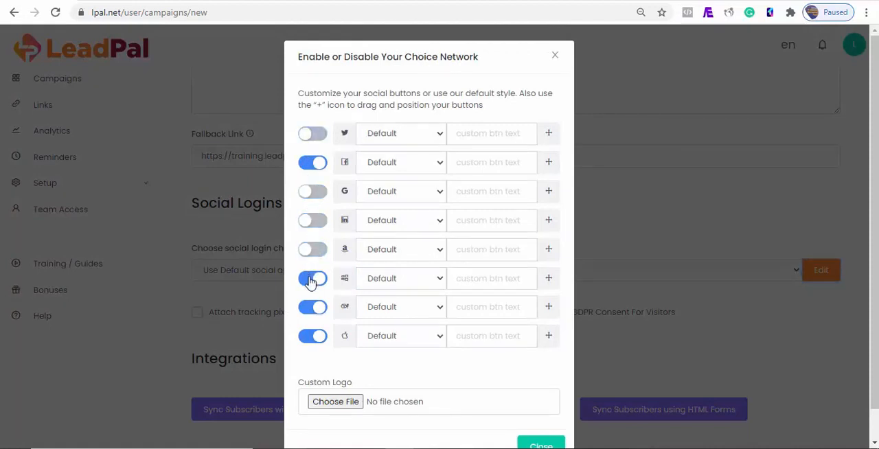
# - Reorder the social buttons by placing Microsoft directly below Facebook and Yahoo directly above it, and disable the Apple login
pyautogui.moveTo(550, 283); pyautogui.dragTo(543, 190)
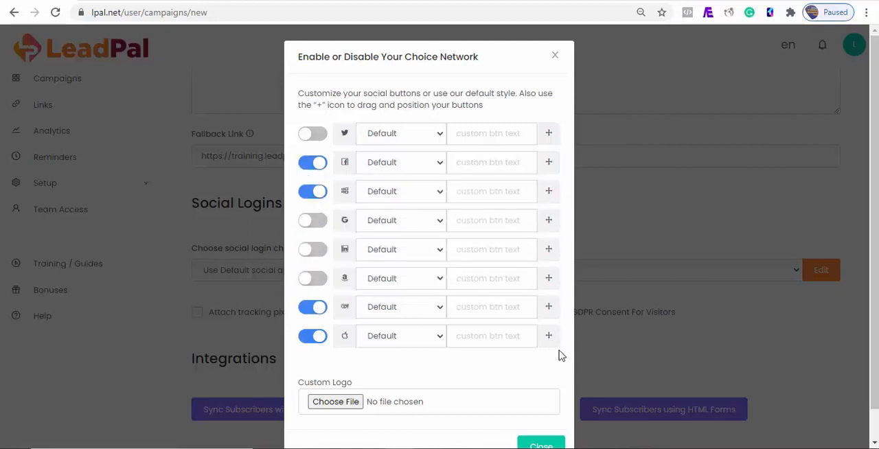
pyautogui.click(311, 333)
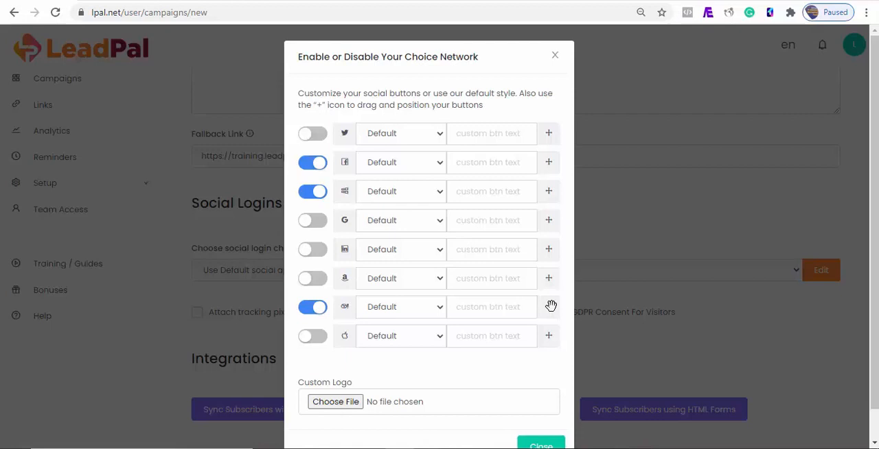
pyautogui.moveTo(551, 305); pyautogui.dragTo(543, 161)
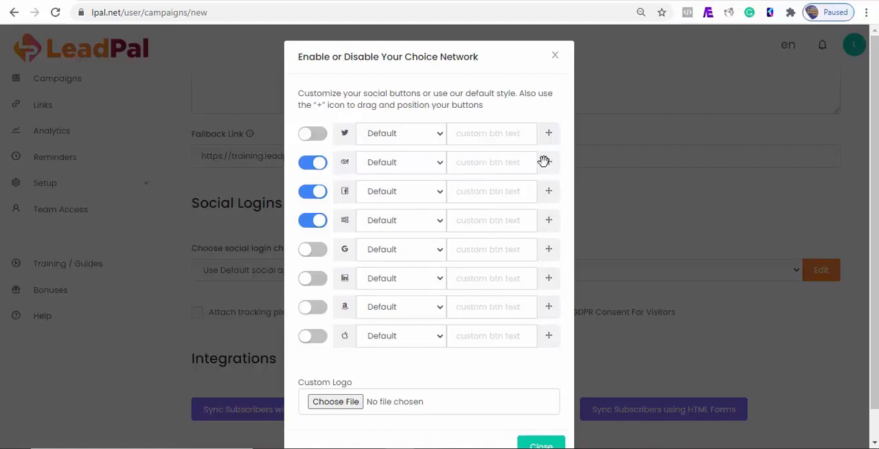
# - Disable the Yahoo and Microsoft logins so only Facebook remains enabled, and save the new campaign
pyautogui.click(314, 166)
pyautogui.click(313, 221)
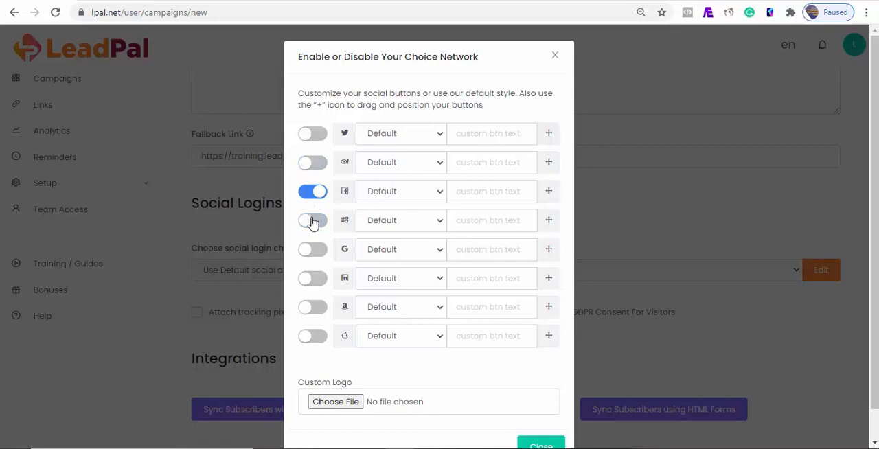
pyautogui.click(492, 219)
pyautogui.click(586, 266)
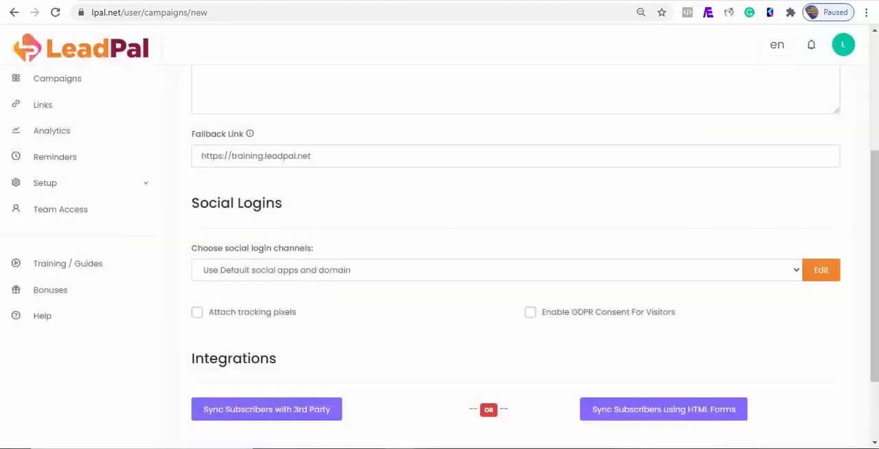
pyautogui.scroll(-1, 581, 262)
pyautogui.click(530, 235)
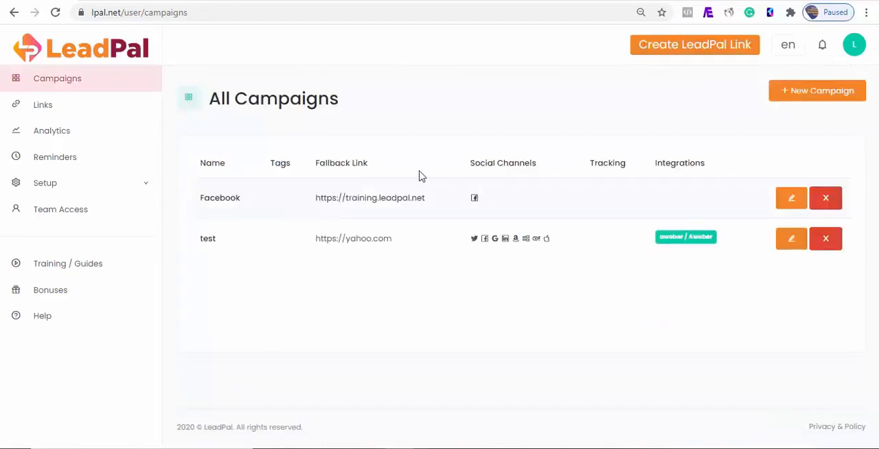
# - Open the existing wewe.com link for editing and assign it to the Facebook campaign
pyautogui.click(51, 108)
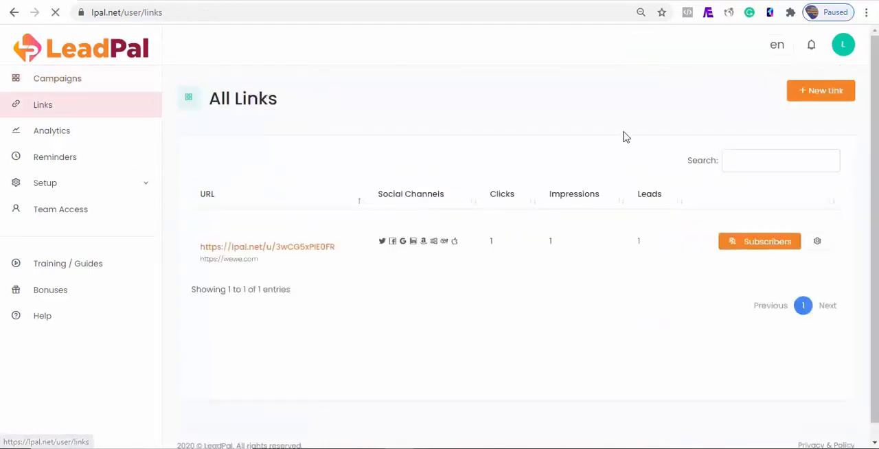
pyautogui.click(790, 155)
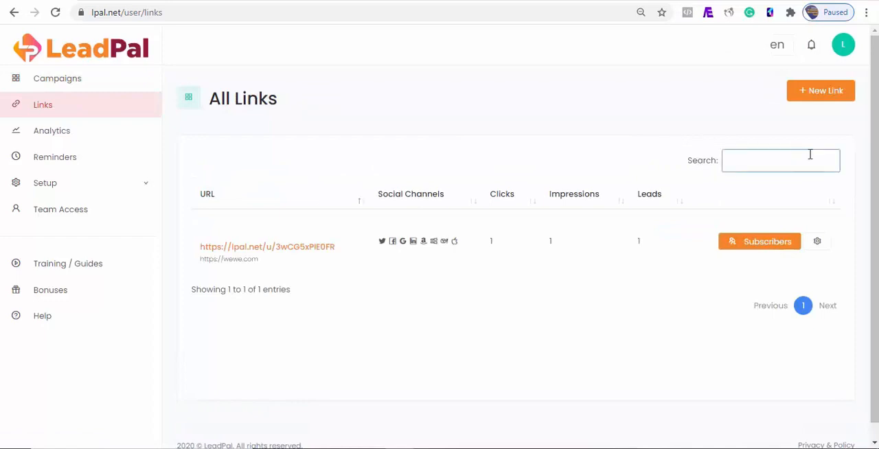
pyautogui.click(817, 242)
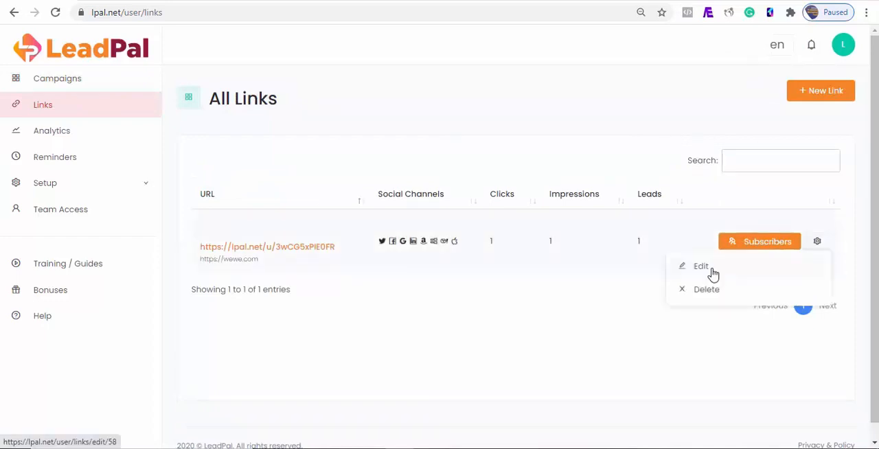
pyautogui.click(710, 269)
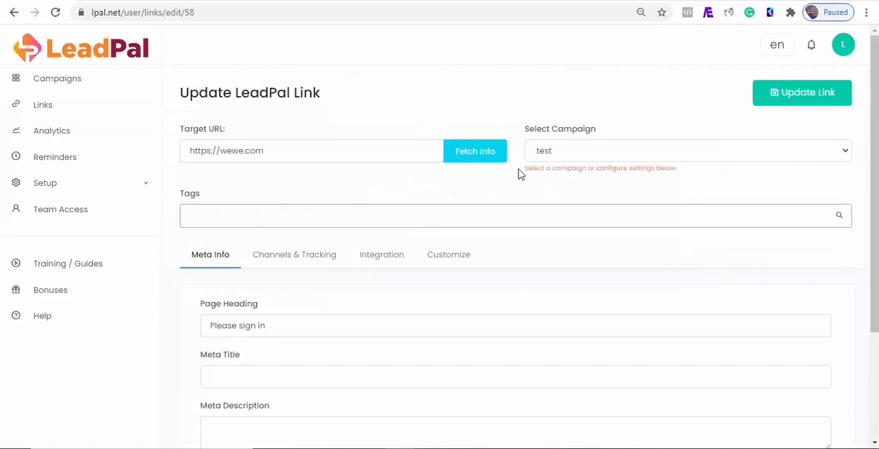
pyautogui.click(639, 146)
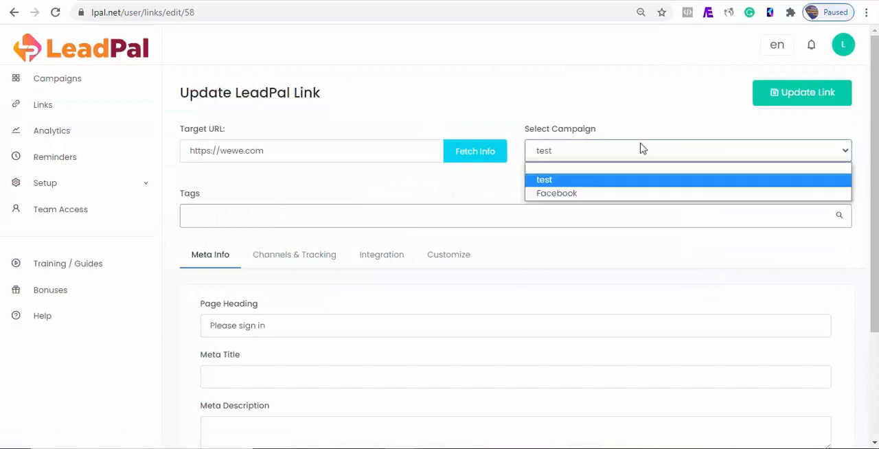
pyautogui.click(622, 195)
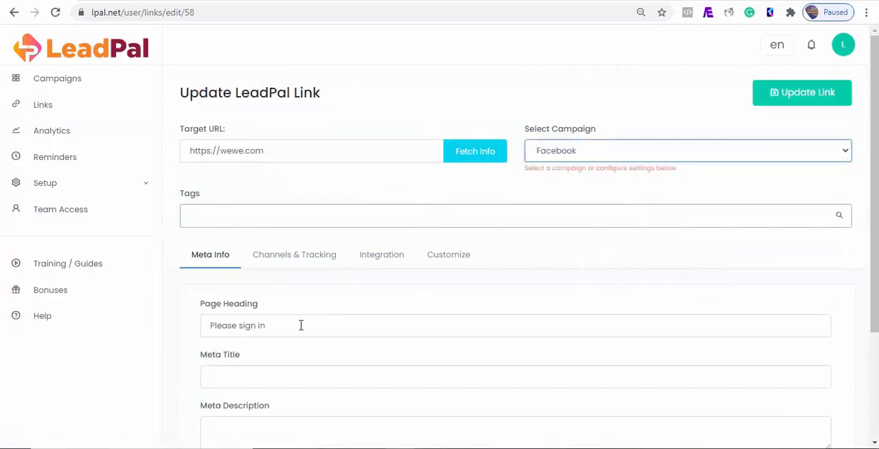
pyautogui.moveTo(300, 325); pyautogui.dragTo(202, 318)
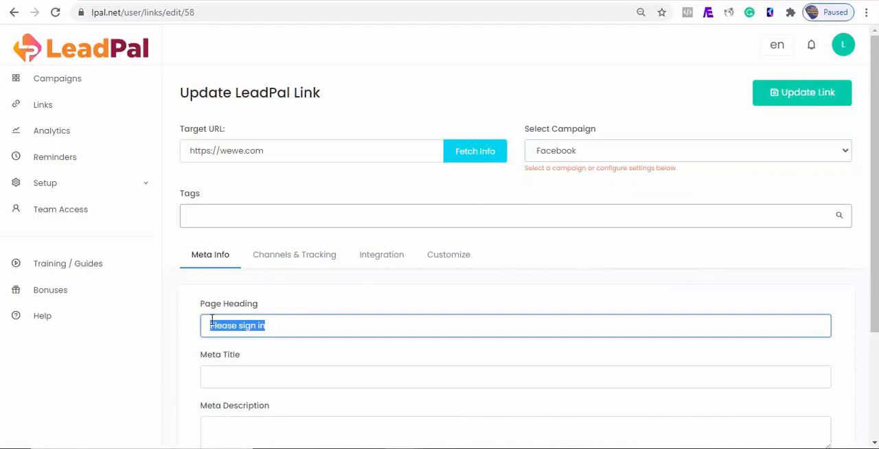
pyautogui.write('Get Free Access To Our Training Page By')
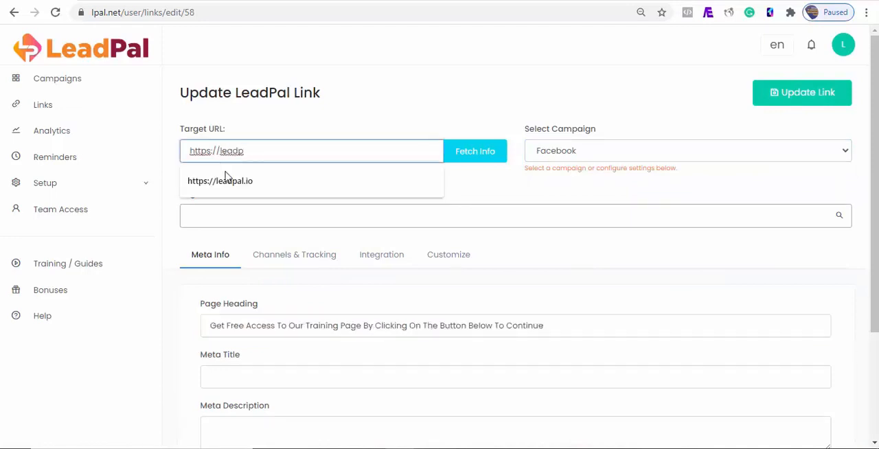
pyautogui.click(229, 183)
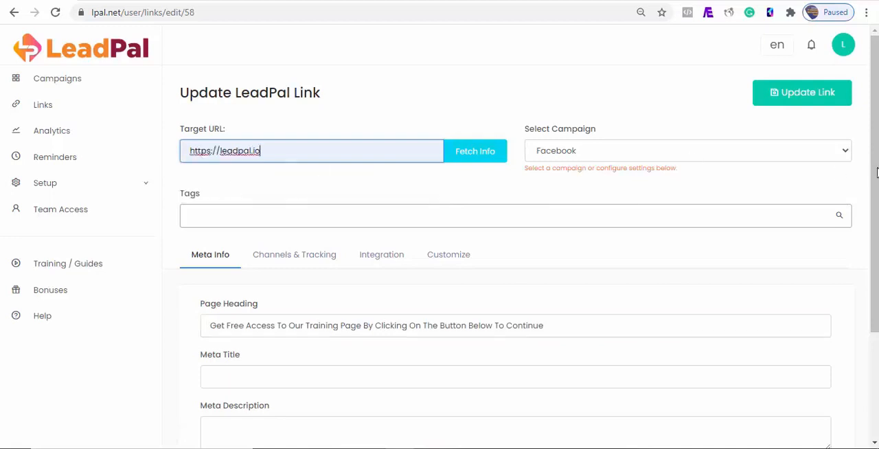
# - Save the updated link and open its short URL to view the sign-in page
pyautogui.moveTo(876, 167); pyautogui.dragTo(875, 162)
pyautogui.click(817, 92)
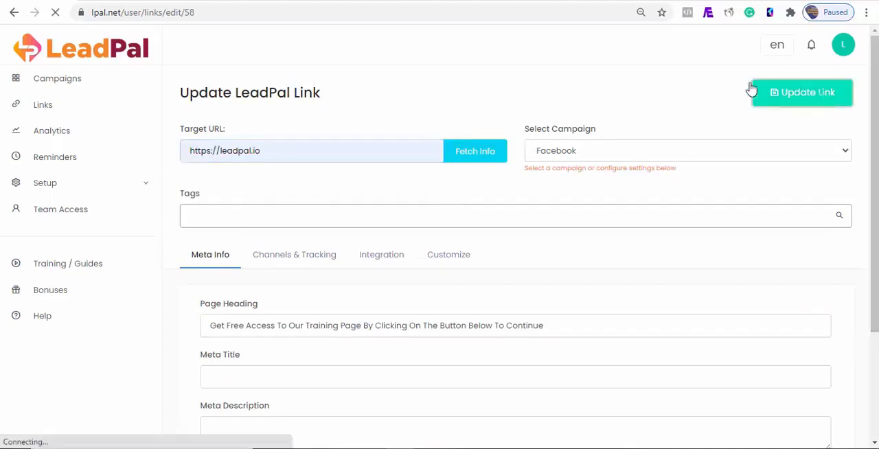
pyautogui.click(263, 251)
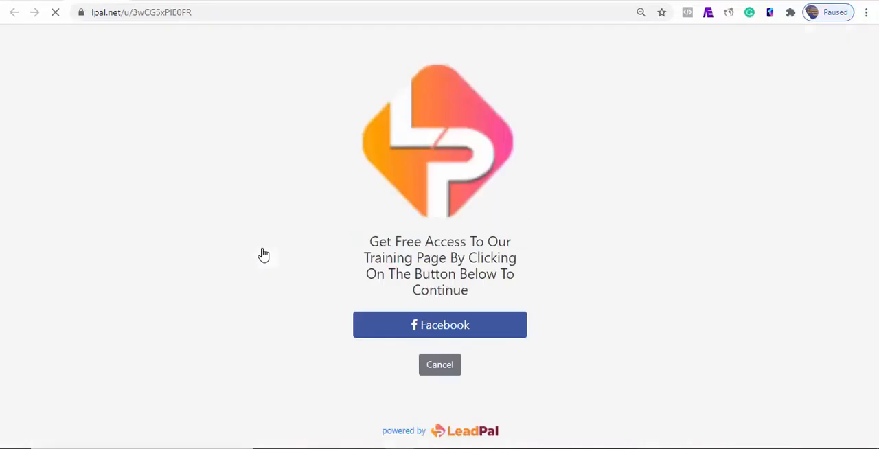